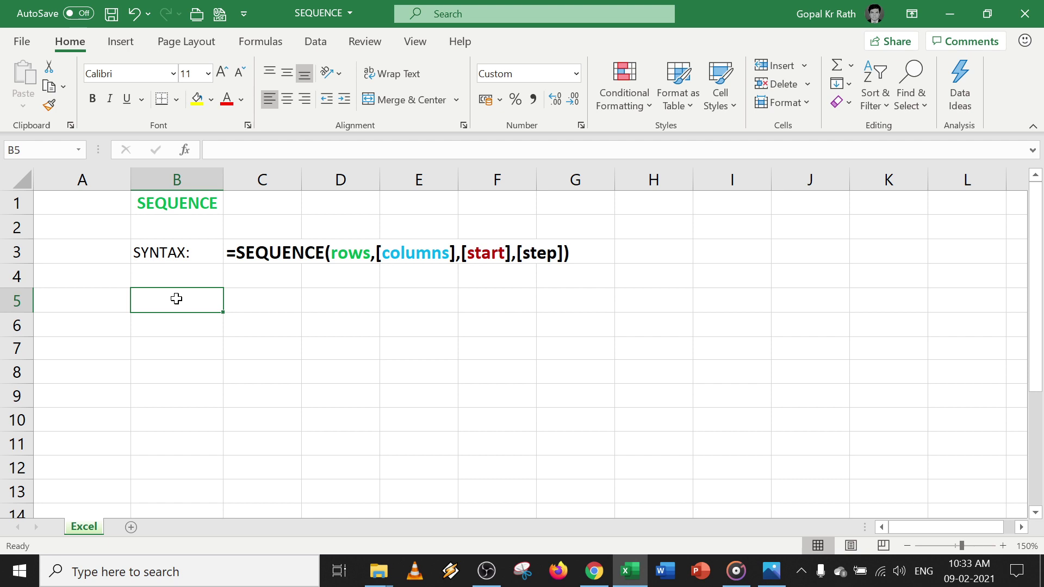
- Enter =SEQUENCE(5) in cell B5 to generate a five-row number sequence
text(=se)
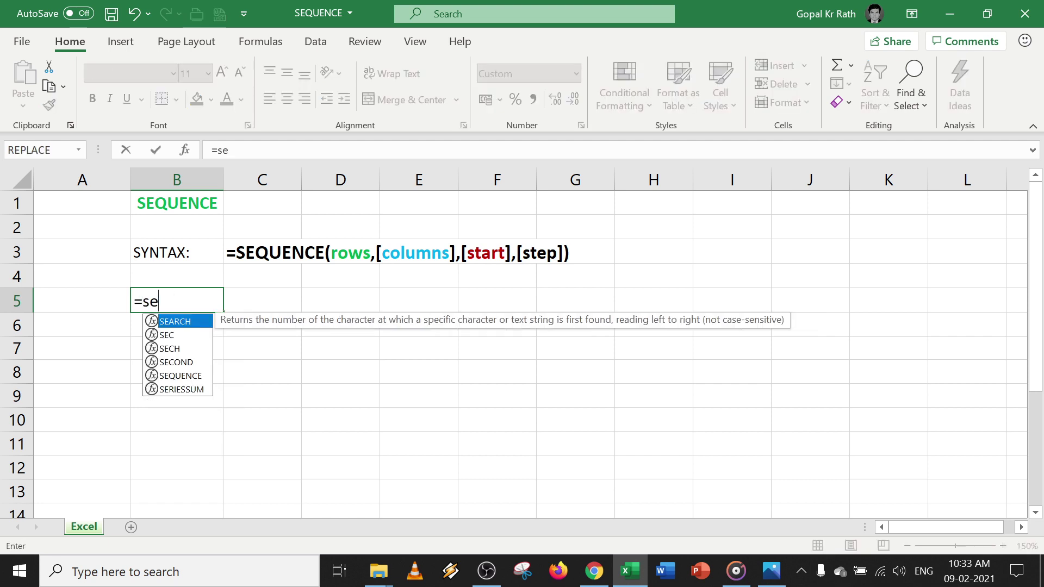
text(quence)
key(Tab)
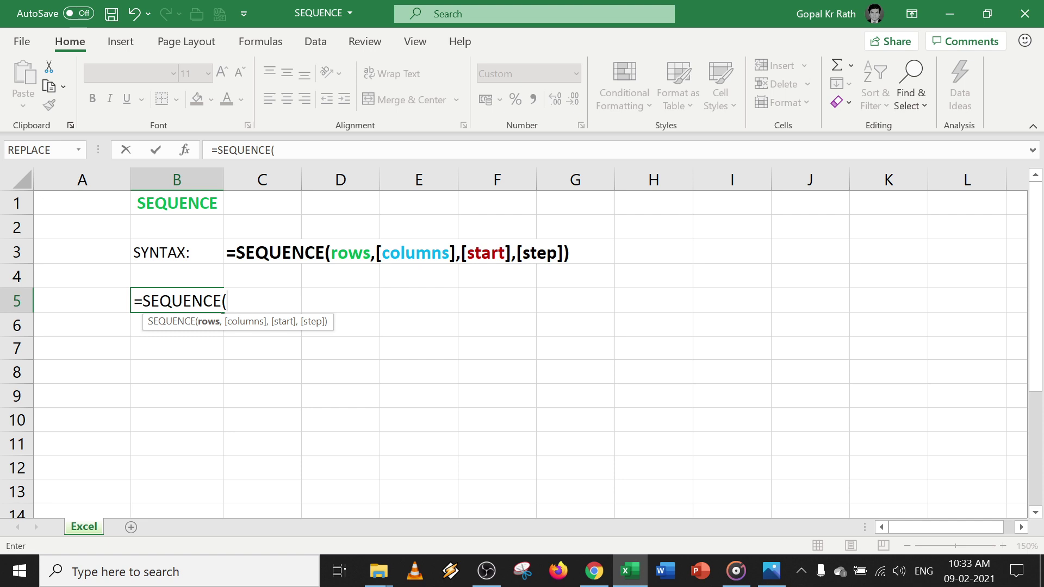
text(5))
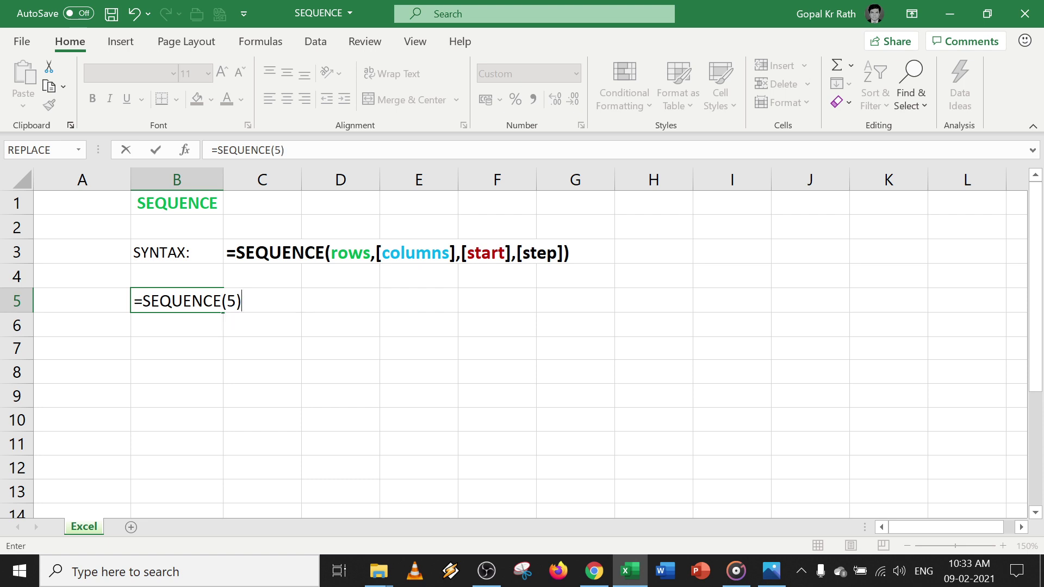
key(Return)
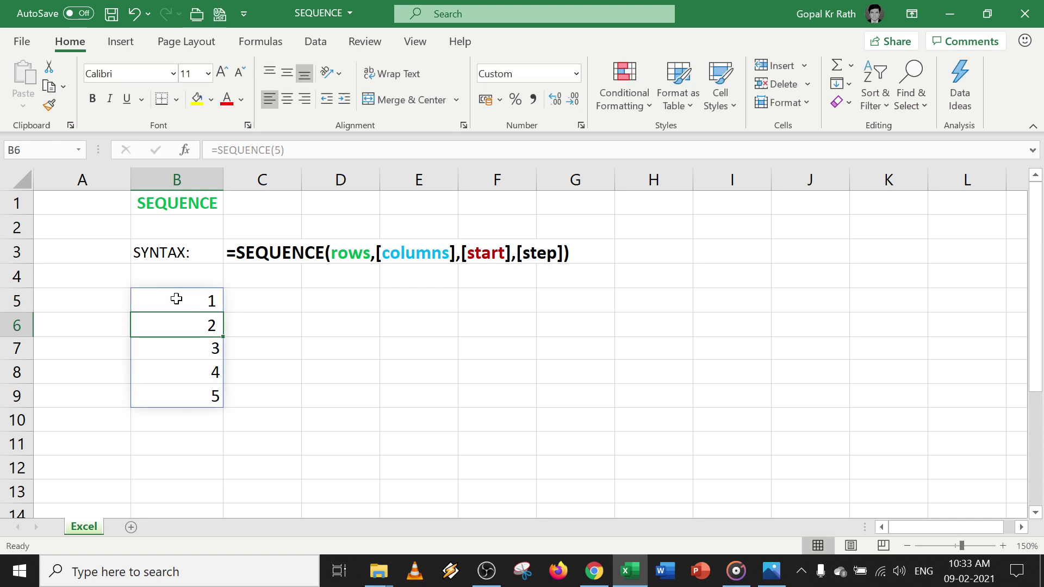
- Examine the sequence cells B5 to B9 and the neighbouring cells across row 5 up to G5
key(Up)
key(Up)
key(Down)
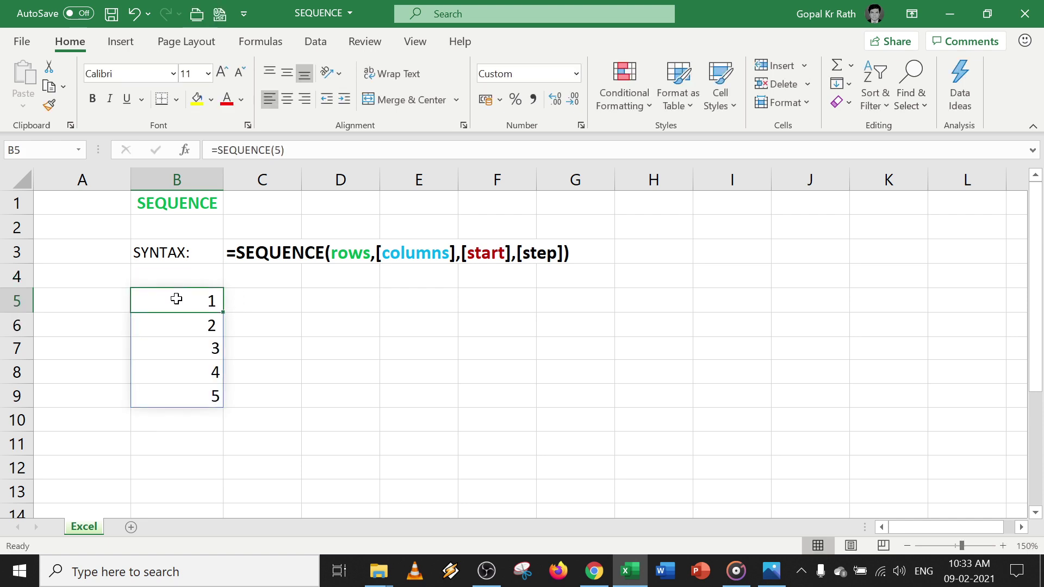
key(Down)
key(Down)
key(Down)
key(Down)
key(Up)
key(Up)
key(Up)
key(Up)
key(Right)
key(Right)
key(Right)
key(Right)
key(Right)
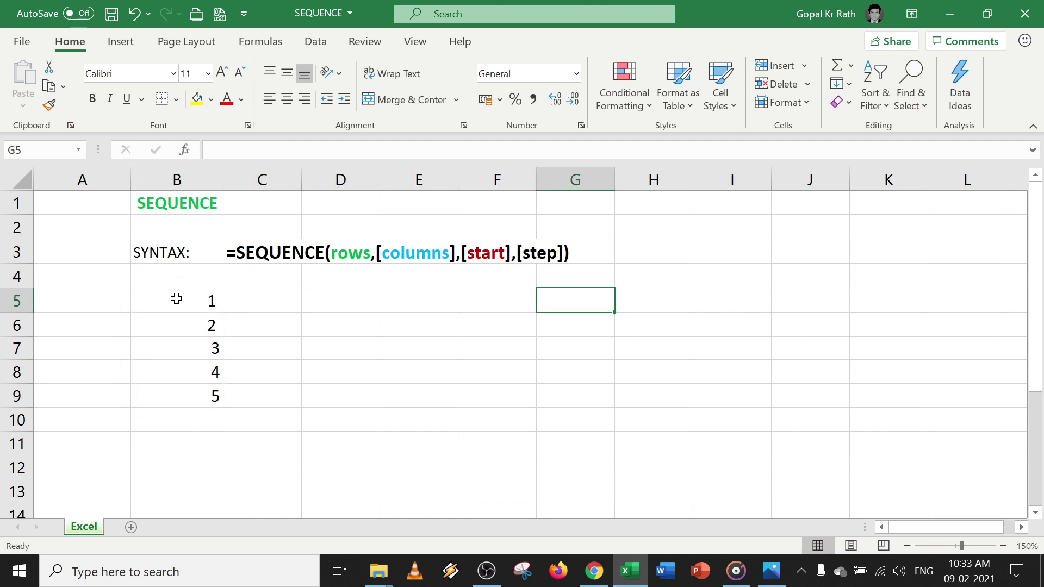
key(Left)
key(Left)
key(Left)
key(Left)
key(Left)
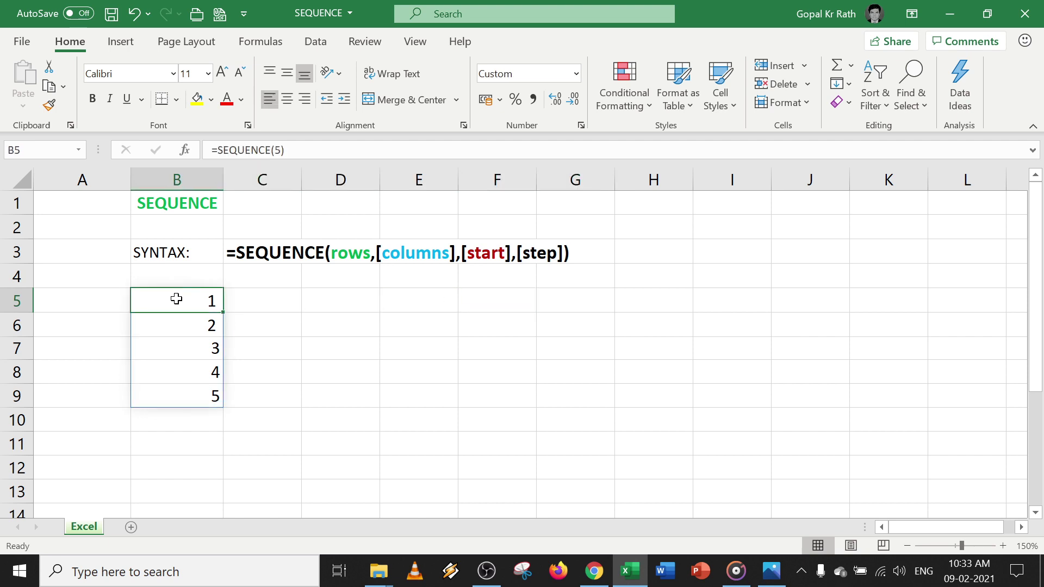
- Change the formula in B5 to =SEQUENCE(1,10) so it fills one row with ten columns
key(F2)
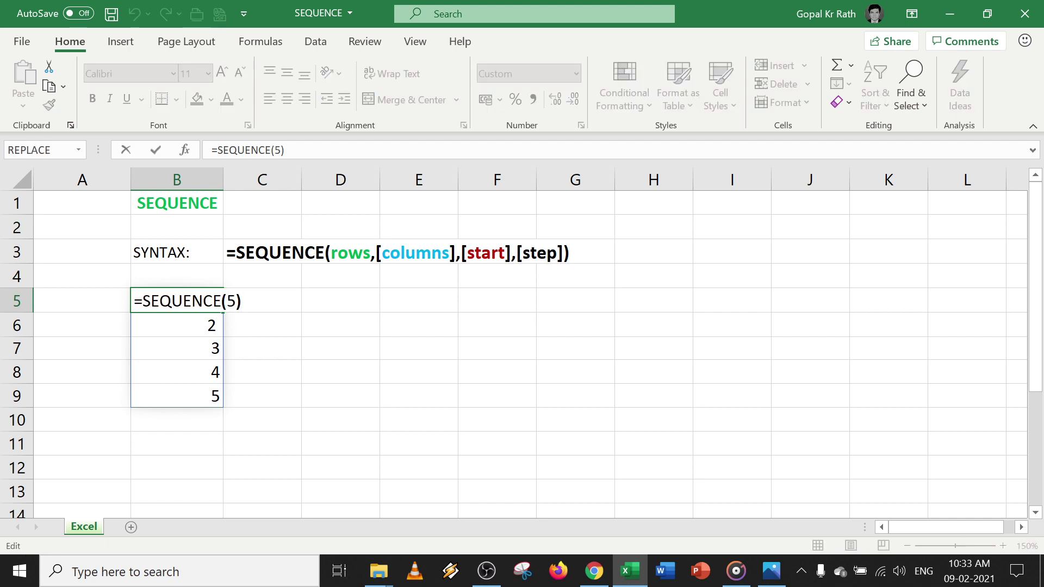
key(Left)
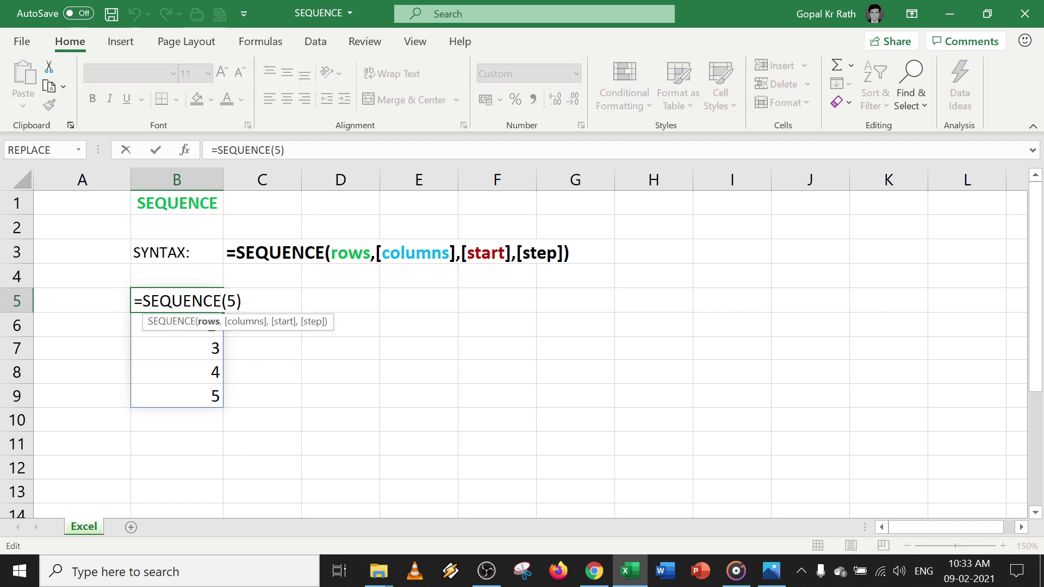
text(,)
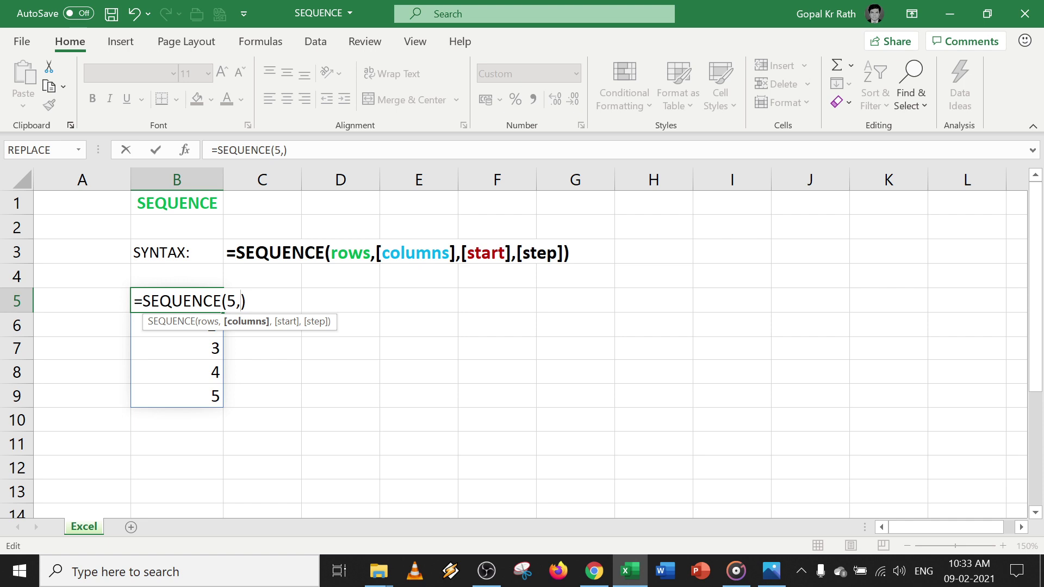
text(10)
key(Left)
key(Left)
key(Left)
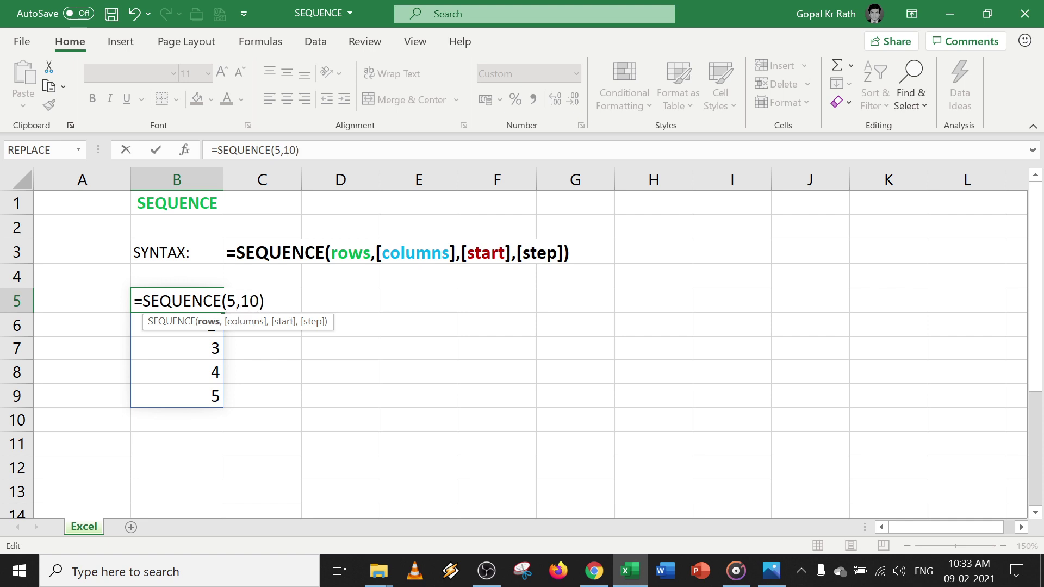
key(BackSpace)
text(1)
key(Return)
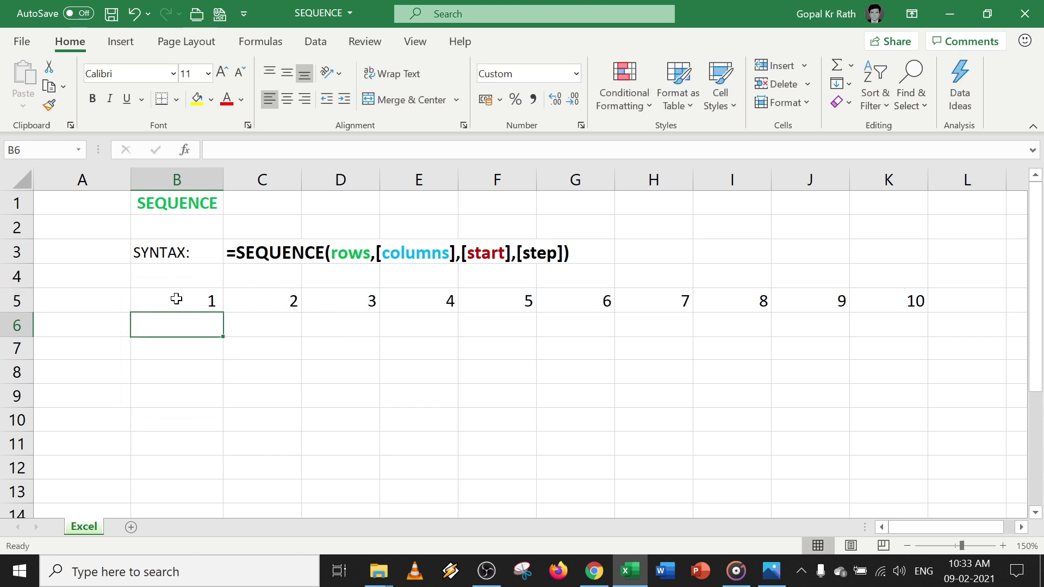
- Set the rows argument of the SEQUENCE formula in B5 to 2, keeping the 10 columns
click(176, 298)
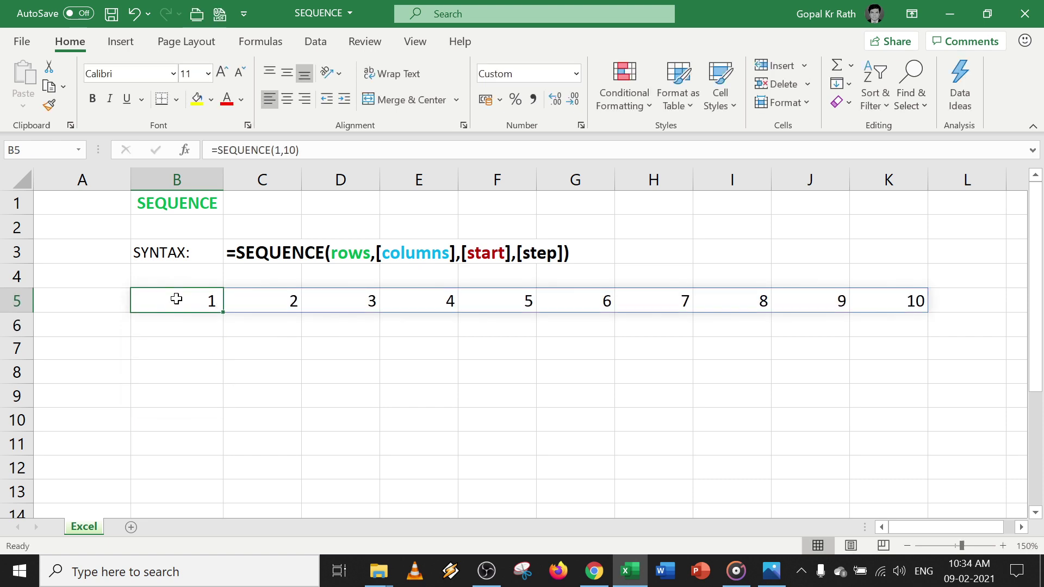
key(F2)
key(Left)
key(Left)
key(Left)
key(Left)
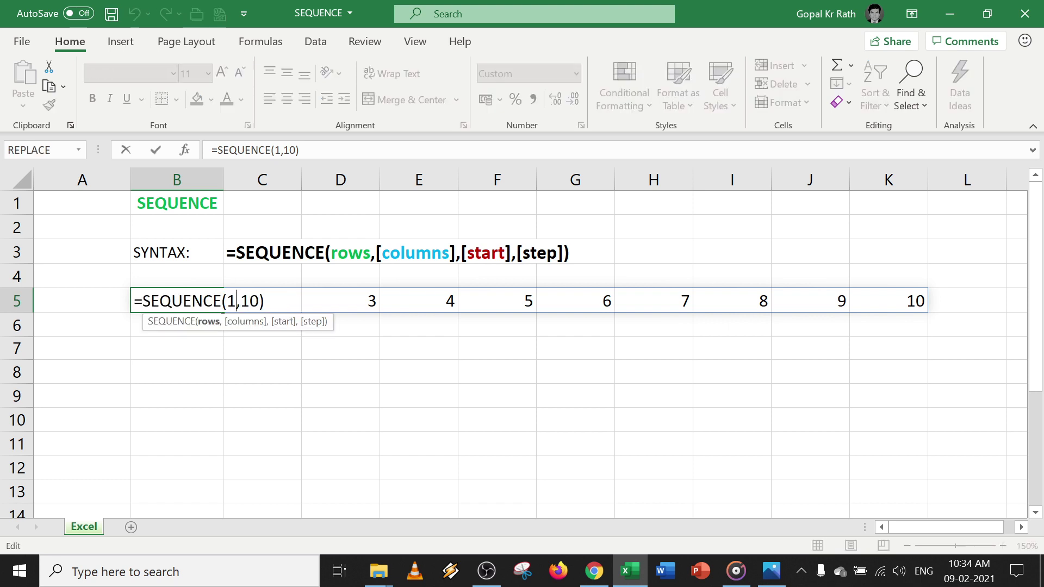
key(BackSpace)
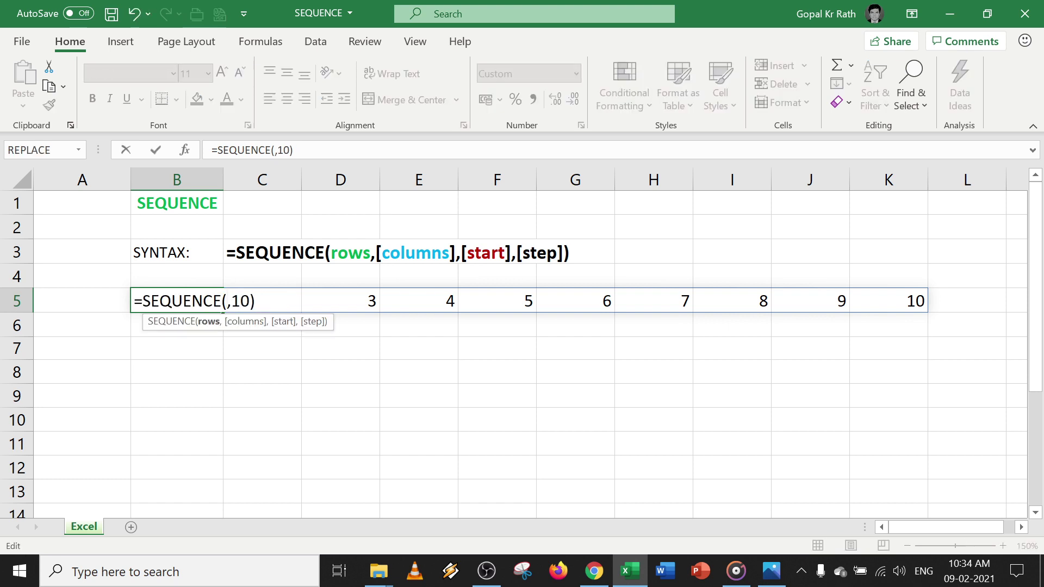
text(2)
key(Return)
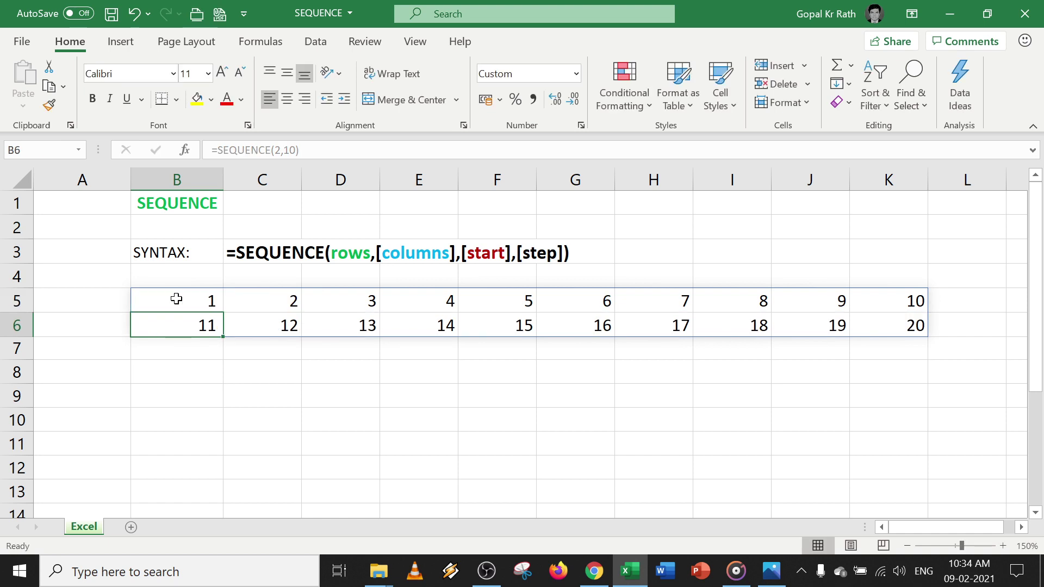
- Add a start value of 5 to the formula in B5, making it =SEQUENCE(2,10,5), and check the first cells of row 5
click(179, 301)
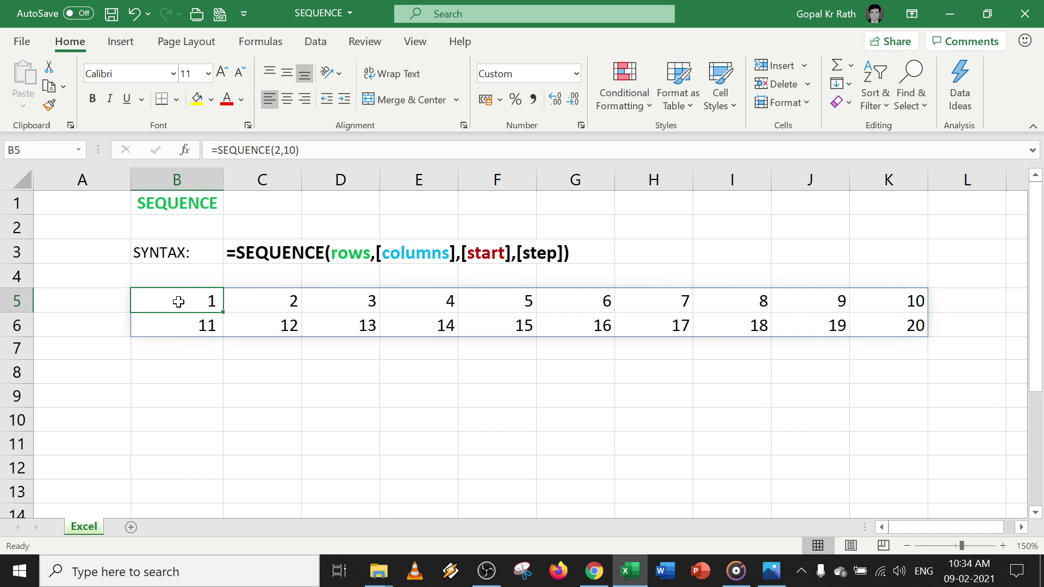
key(F2)
key(Left)
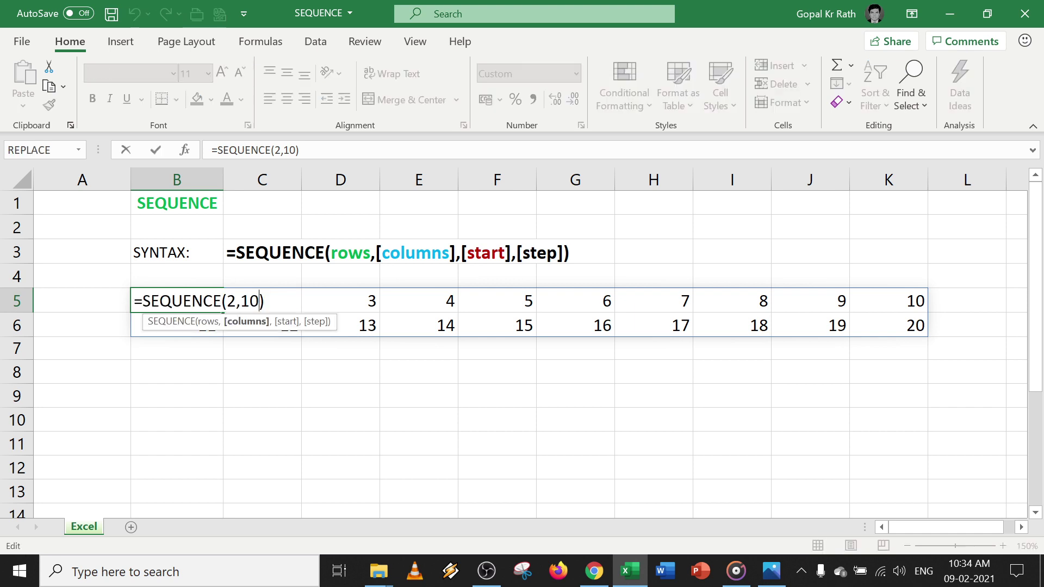
text(,)
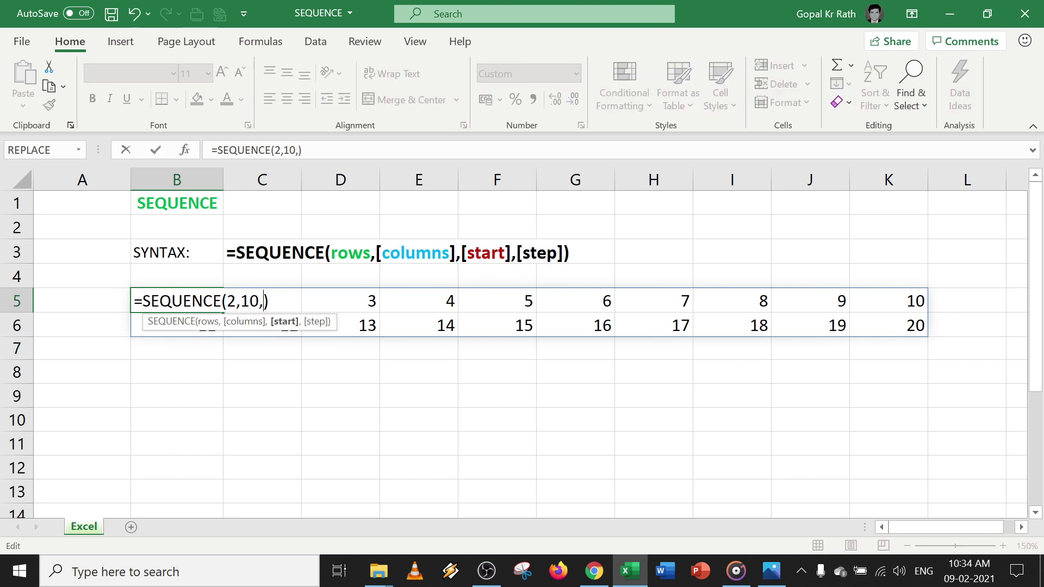
text(5)
key(ctrl+Return)
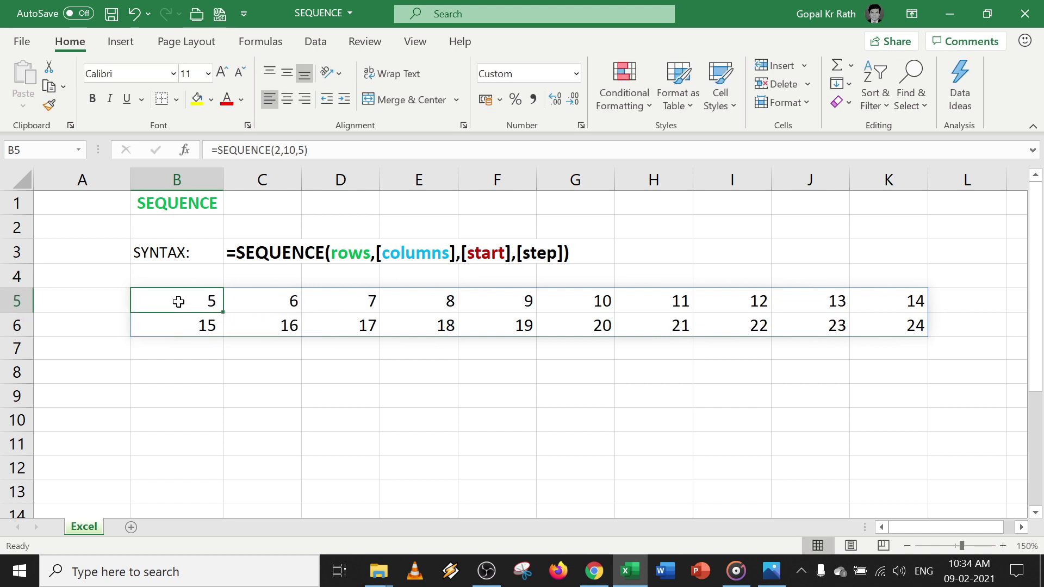
key(Right)
key(Right)
key(Right)
key(Left)
key(Left)
key(Left)
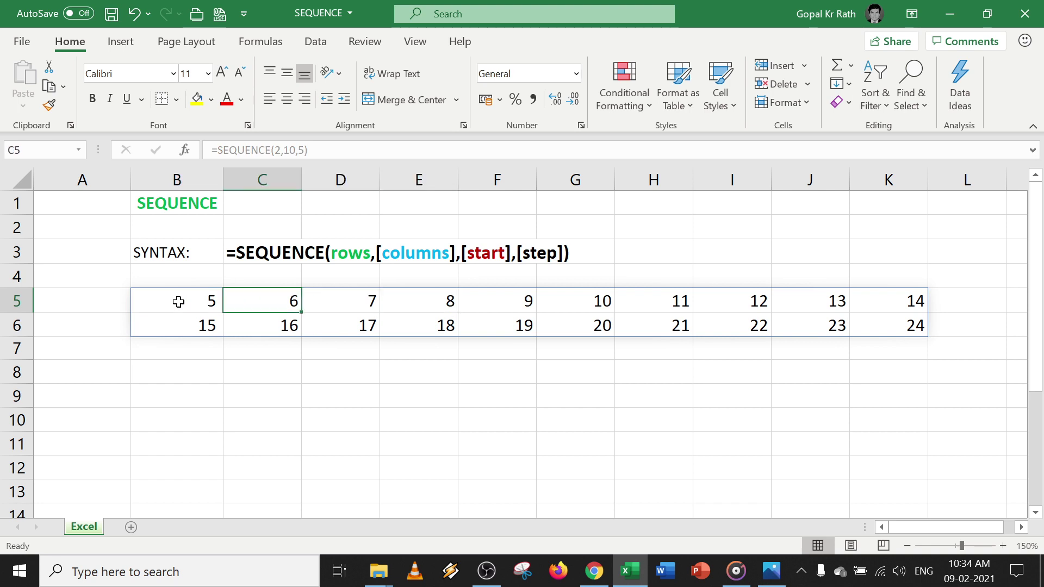
- Add a step value of 2 to the formula in B5, making it =SEQUENCE(2,10,5,2)
key(F2)
key(Left)
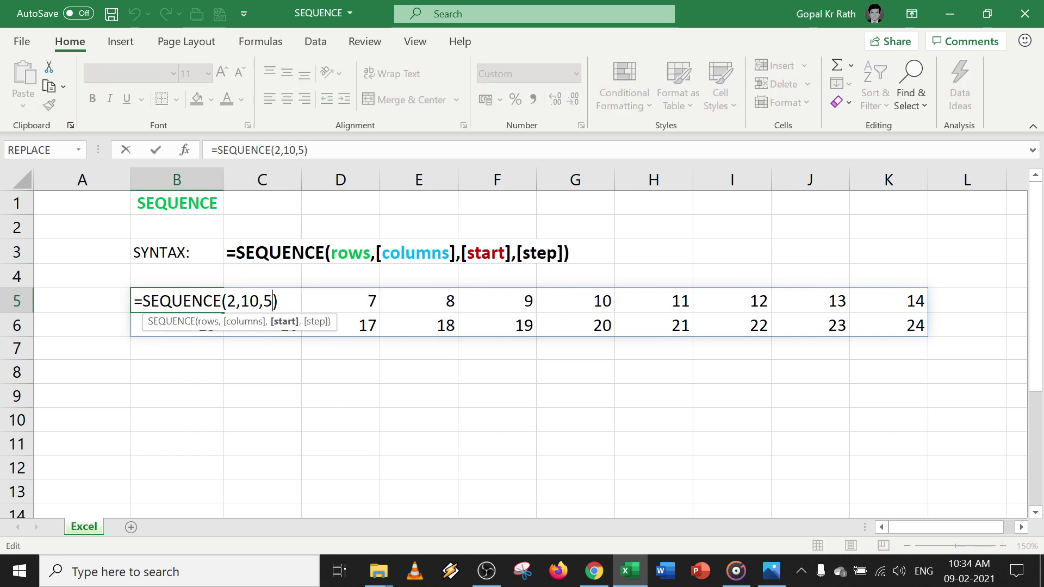
text(,2)
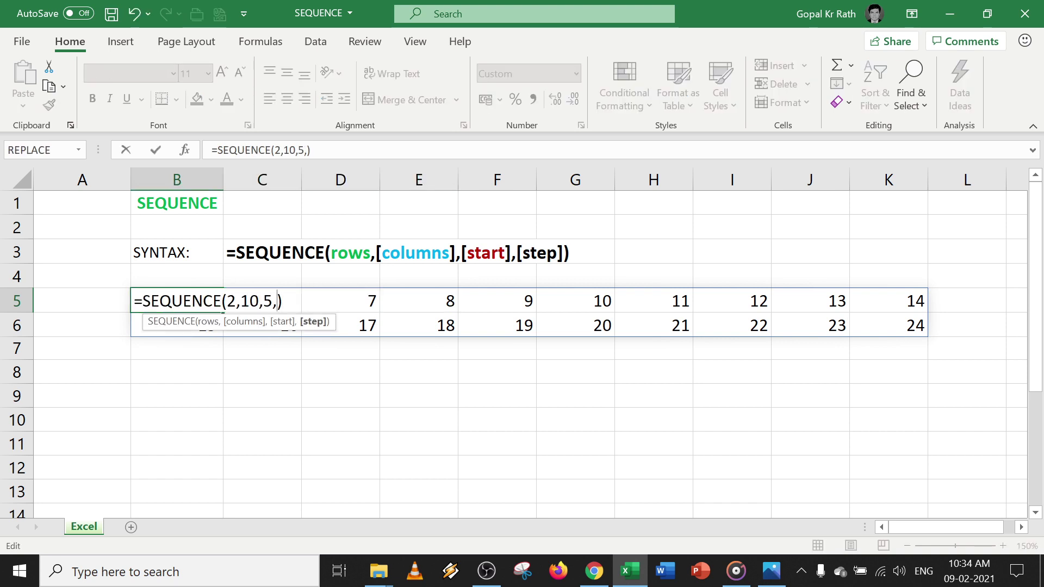
key(Return)
key(Up)
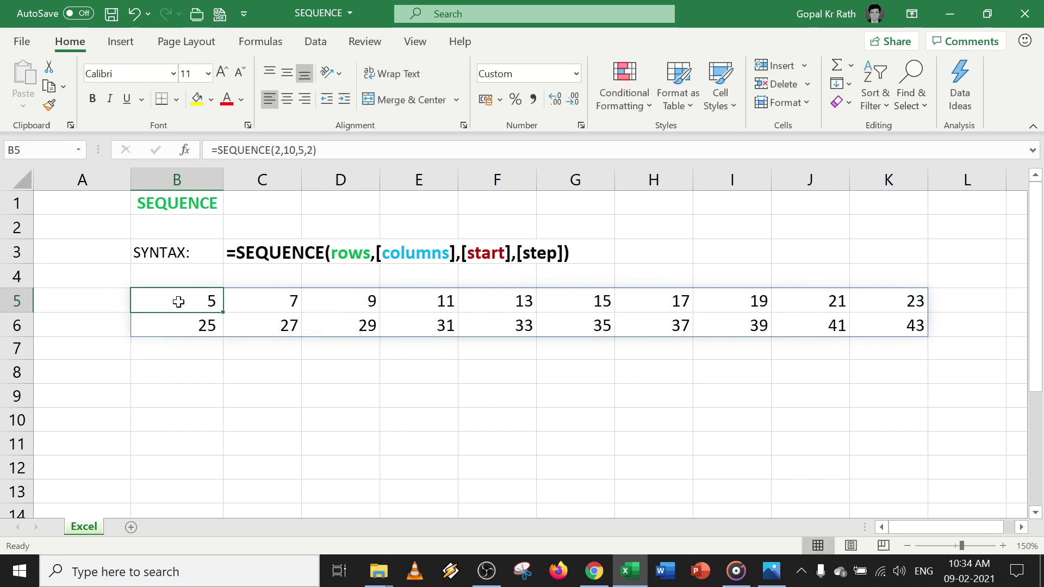
- Examine the values across row 5 to check the increment between neighbouring cells
key(Right)
key(Right)
key(Right)
key(Right)
key(Right)
key(Left)
key(Left)
key(Left)
key(Left)
key(Left)
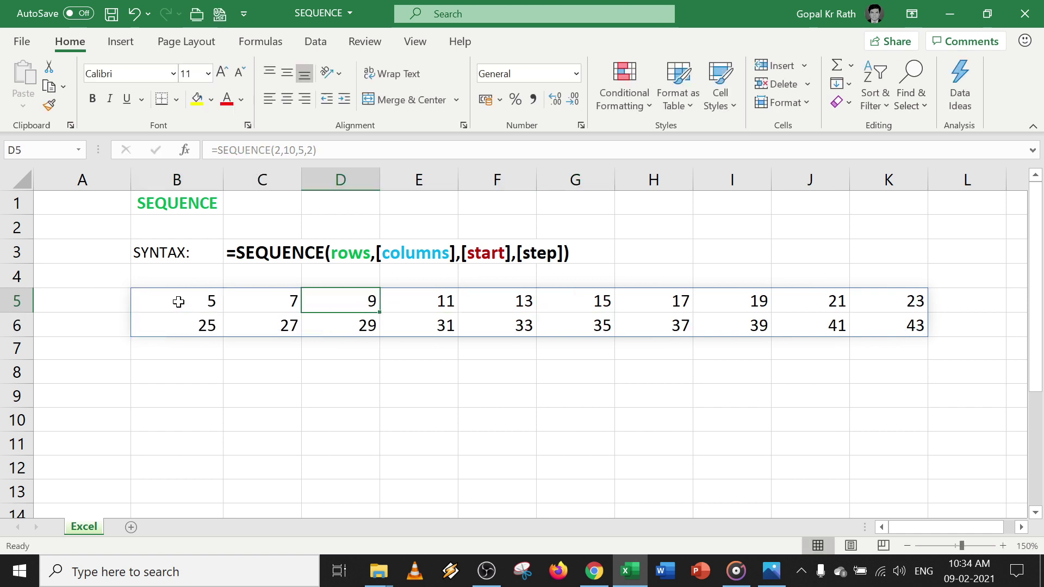
- Set the step argument of the SEQUENCE formula in B5 to -1
key(F2)
key(Left)
key(Left)
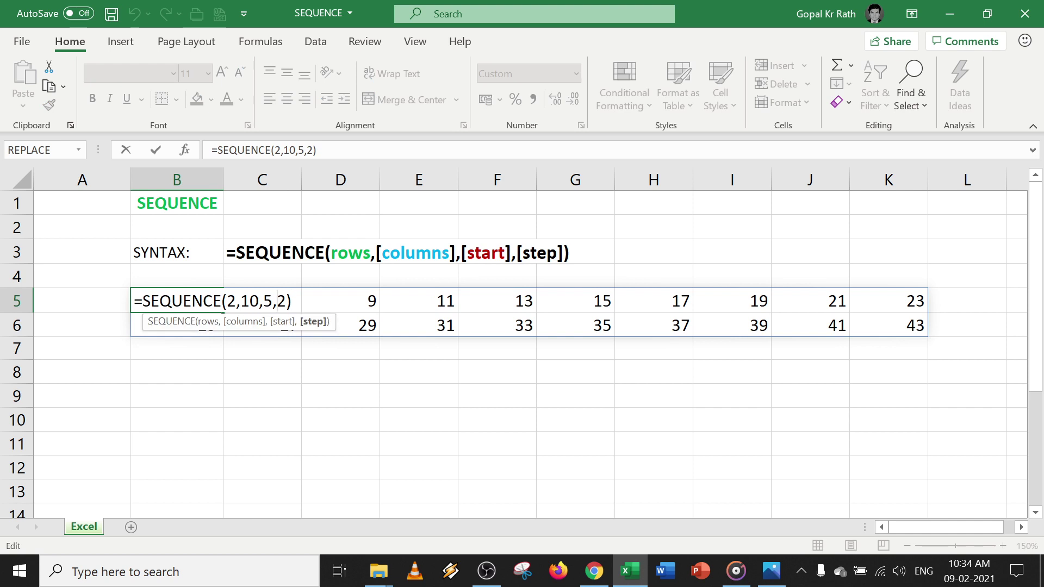
key(Delete)
text(-1)
key(Return)
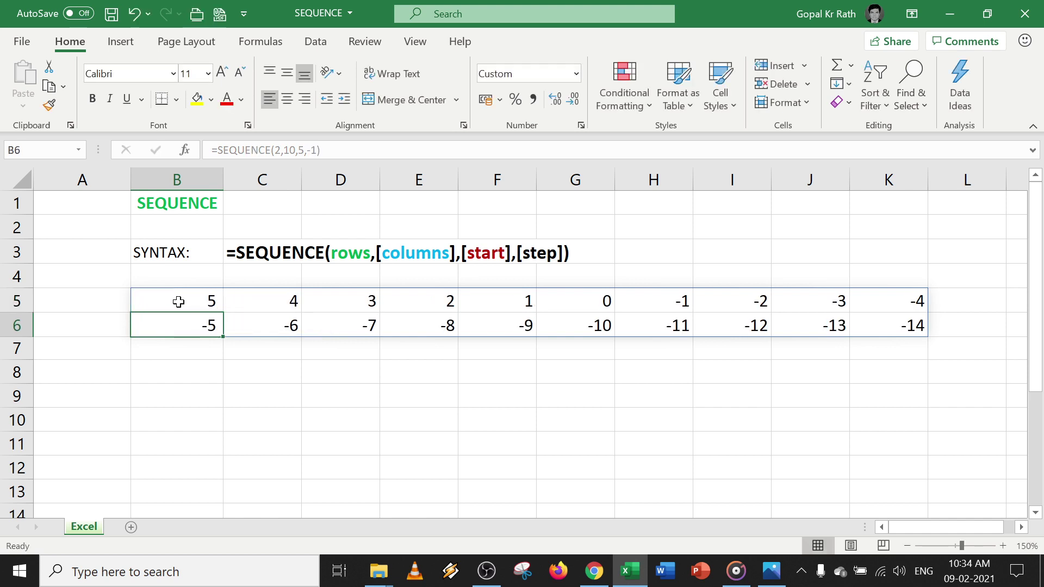
- Examine the values from B5 across row 5 to H5 to check the descending order
key(Up)
key(Right)
key(Right)
key(Right)
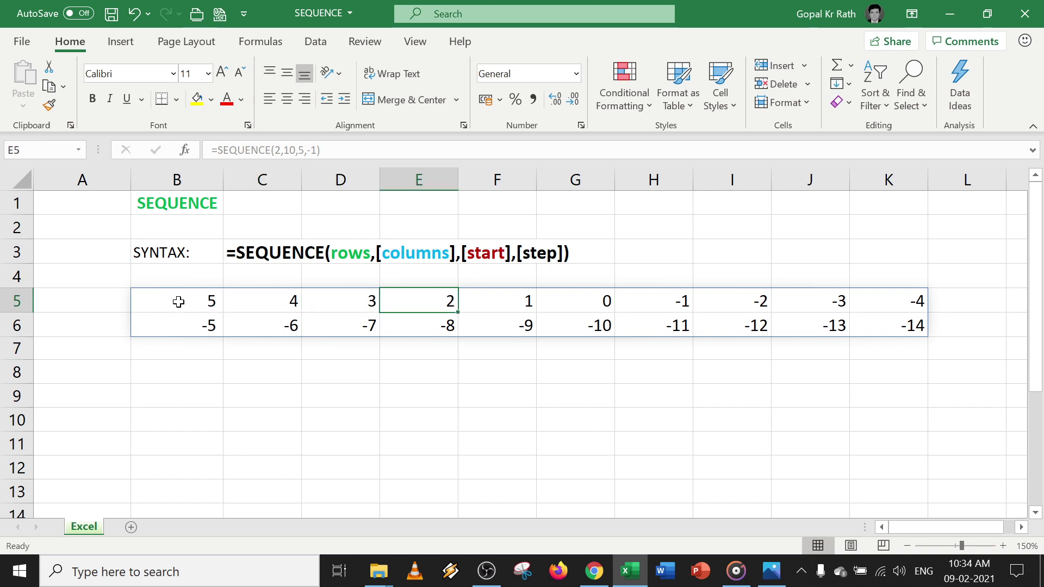
key(Right)
key(Right)
key(Right)
key(Left)
key(Left)
key(Left)
key(Left)
key(Left)
key(Left)
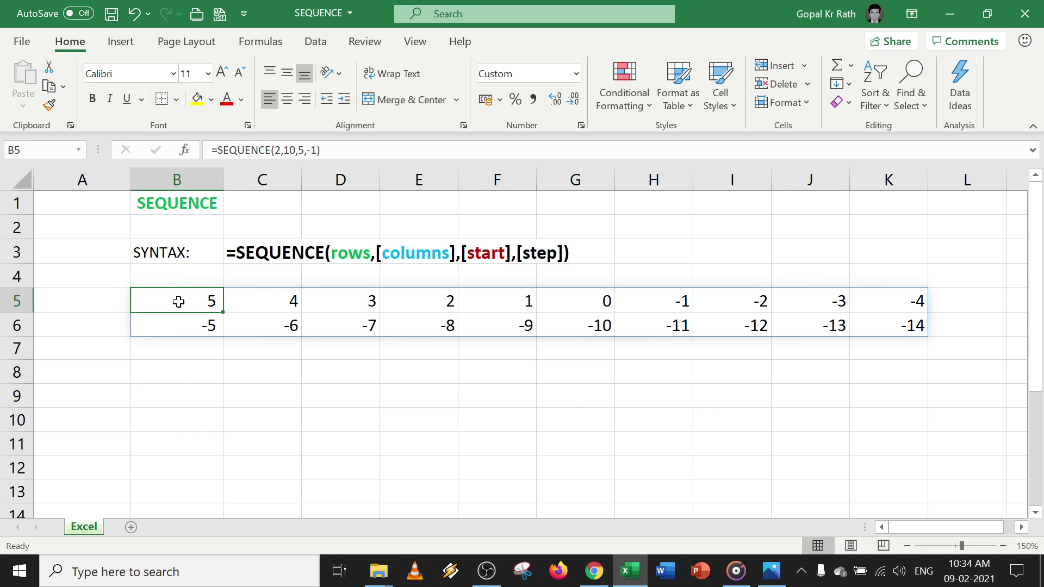
- Clear the formula in B5 and start a TEXT formula there with a nested DATE function
key(Delete)
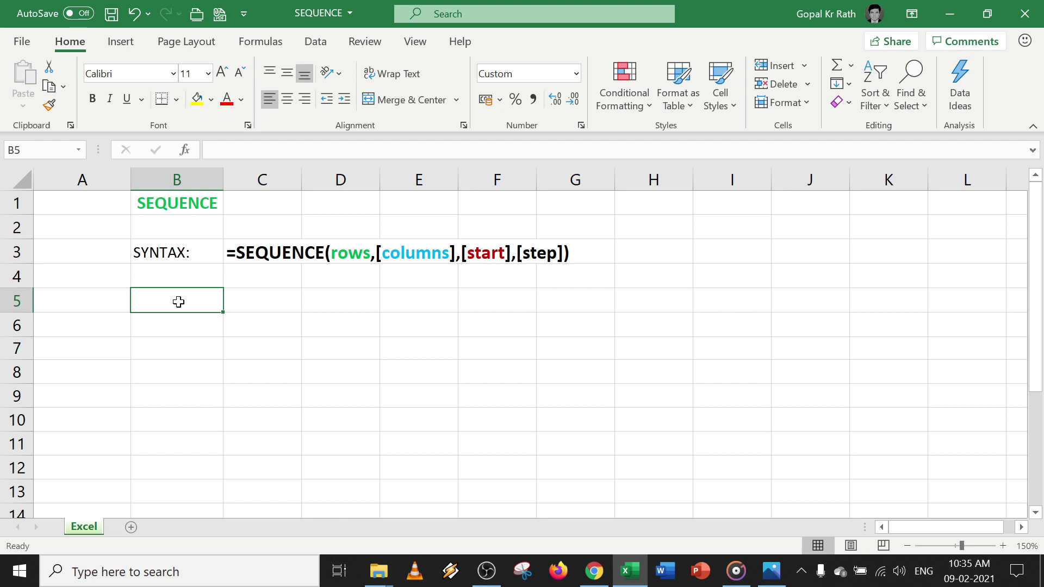
text(=text)
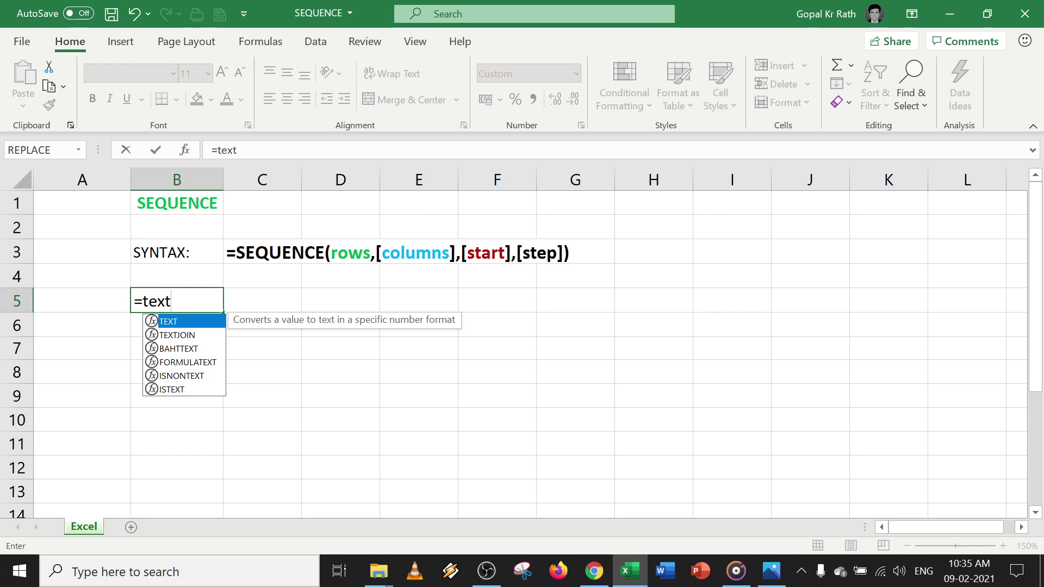
key(Tab)
text(da)
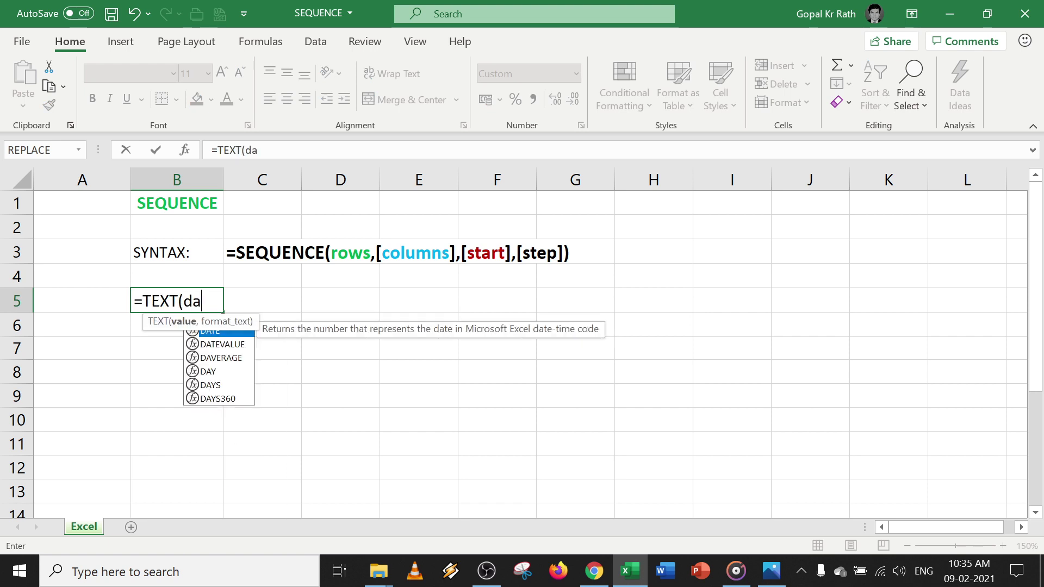
text(te)
key(Tab)
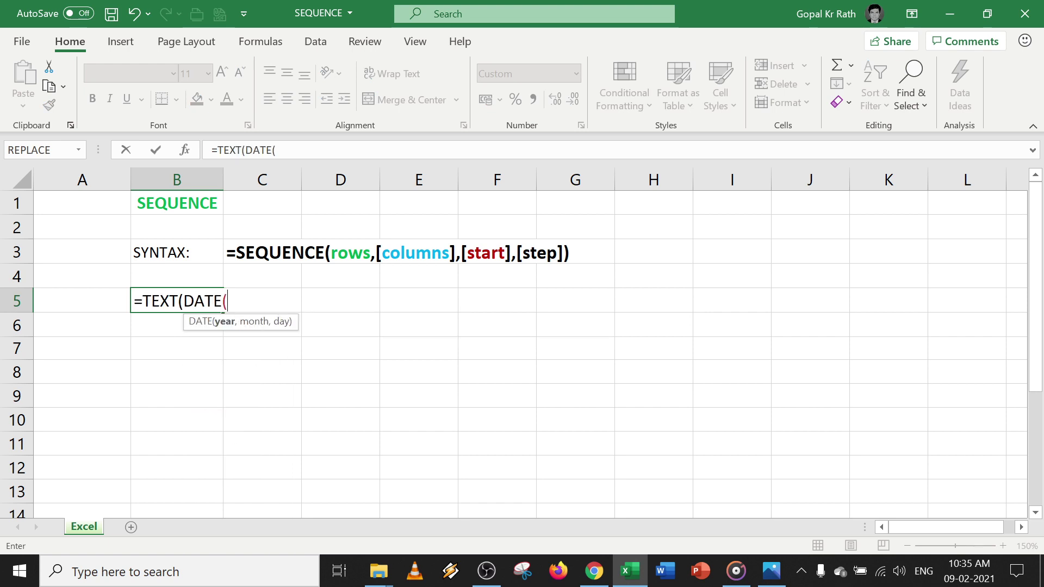
- Enter YEAR(TODAY()) as the year argument of the DATE function in B5
text(year)
key(Tab)
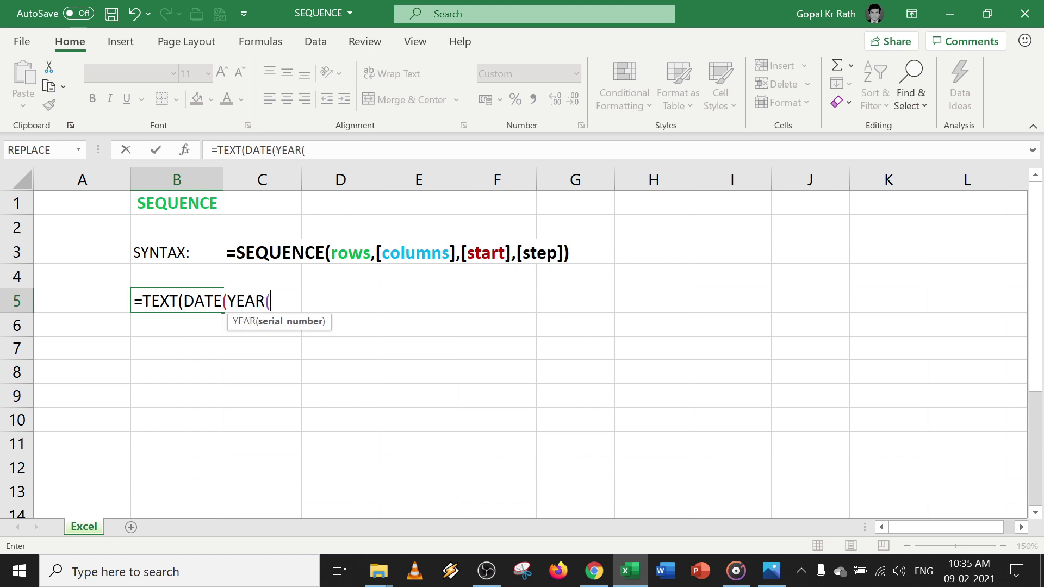
text(to)
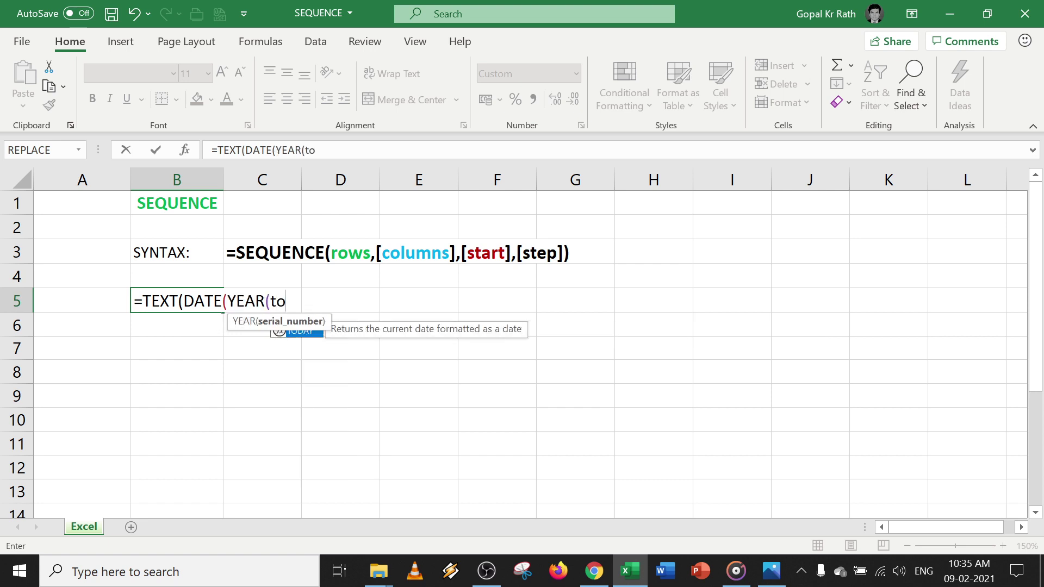
text(day)
key(Tab)
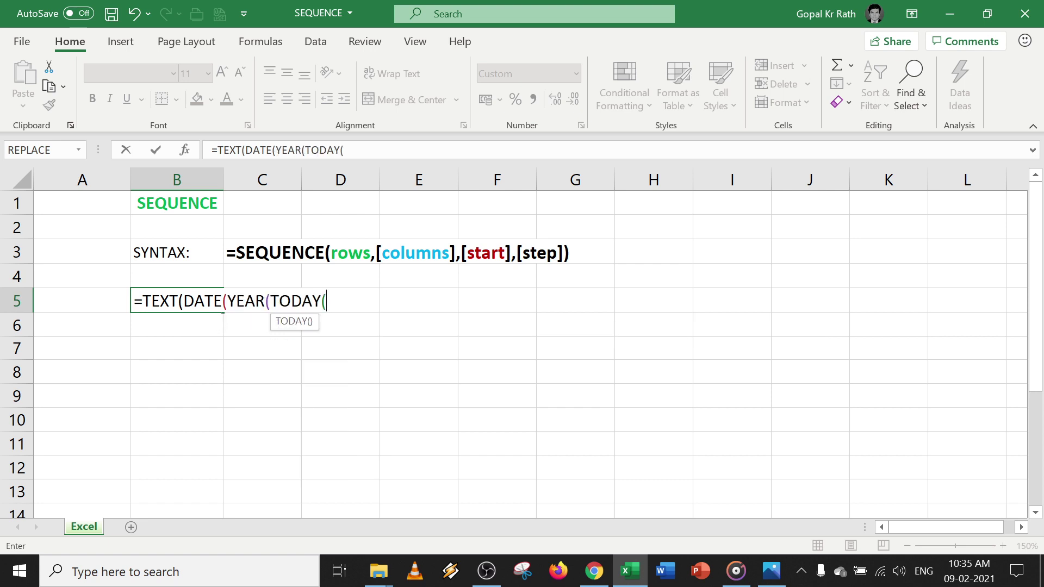
text())
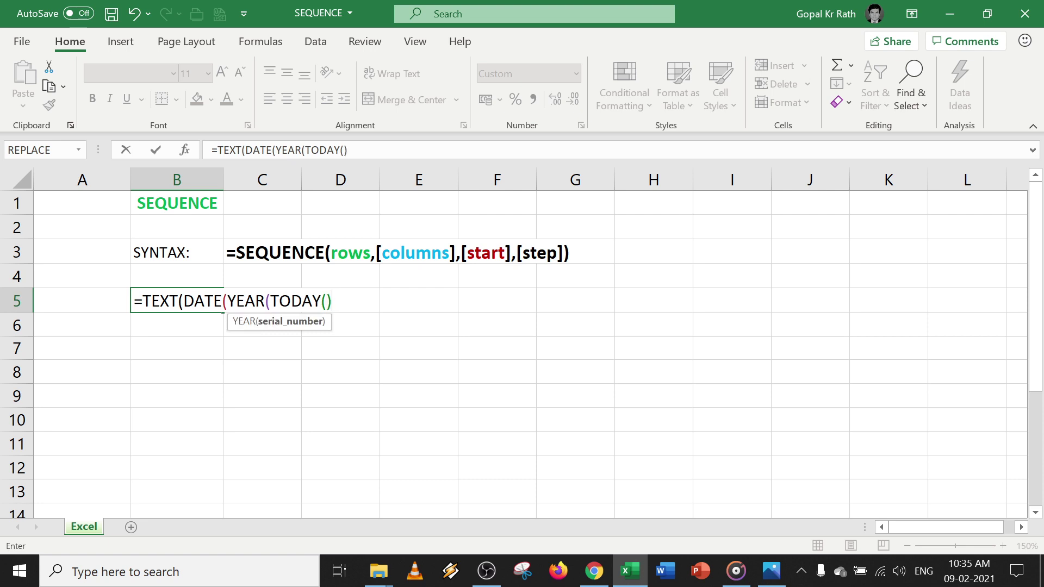
text(),)
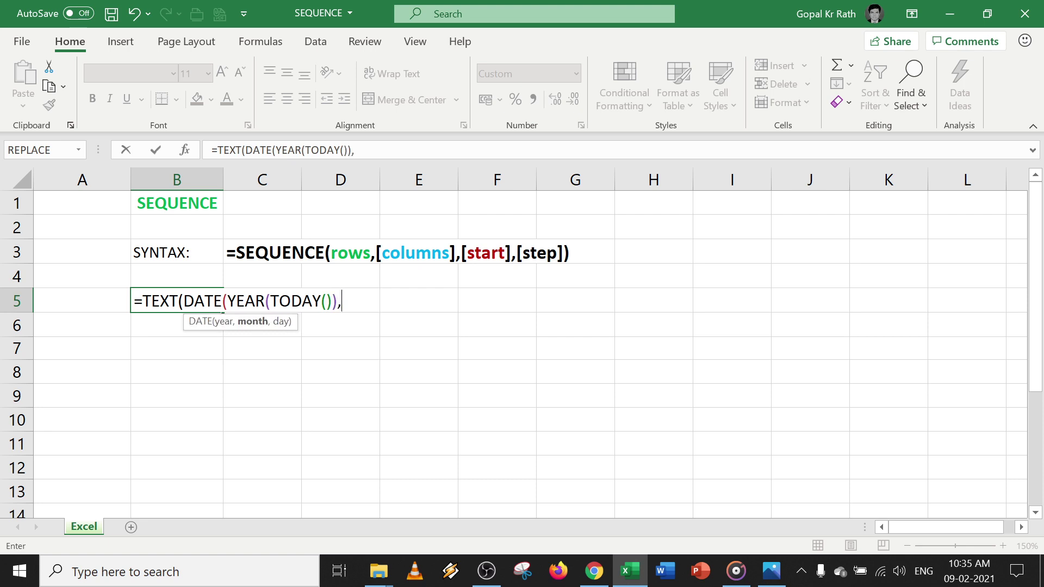
text(seq)
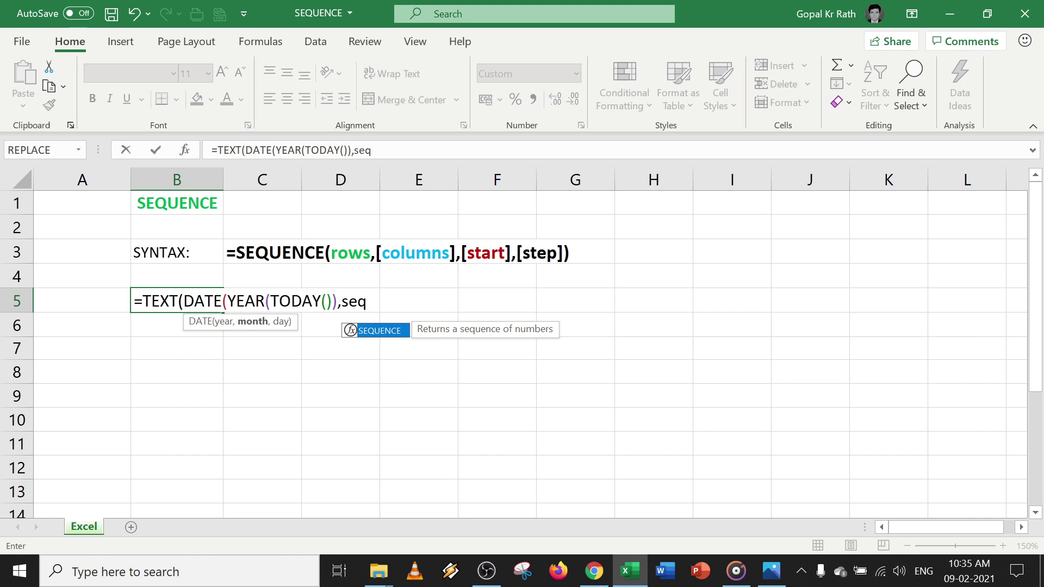
key(BackSpace)
text(uence)
key(Return)
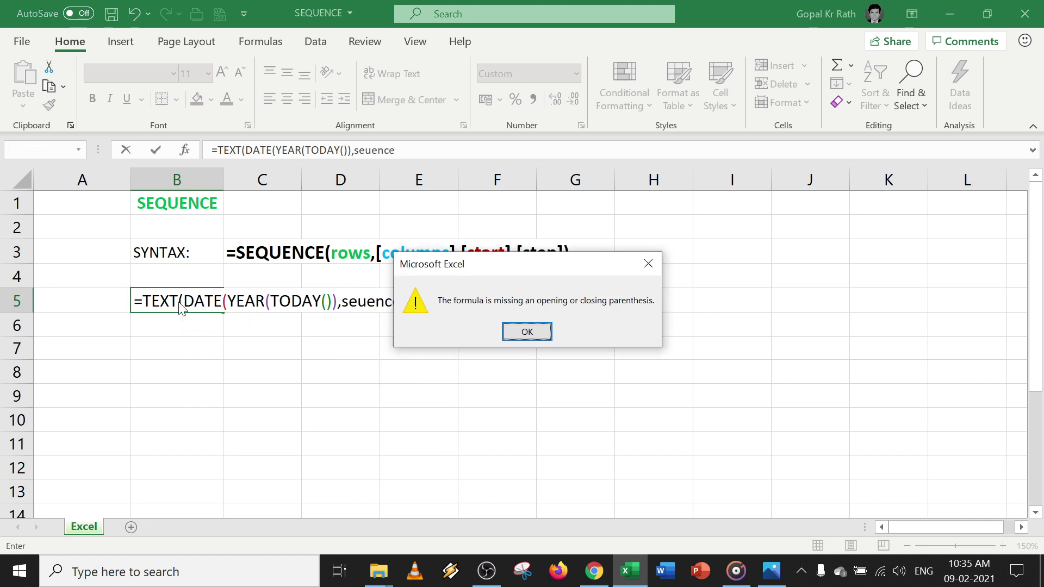
key(Return)
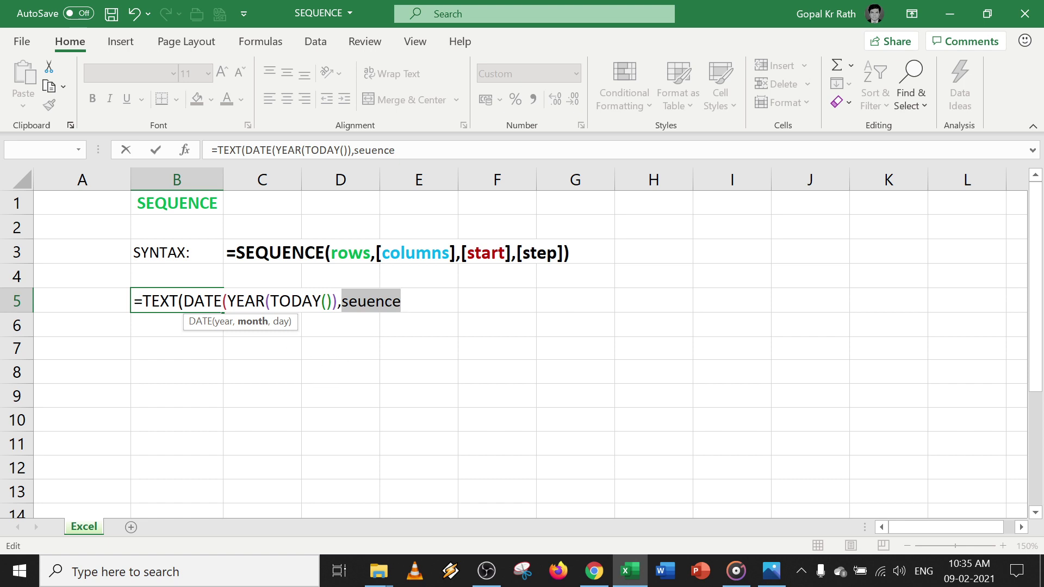
- Correct the misspelled function name in B5 and enter SEQUENCE(1,6) as the month argument of DATE
click(400, 302)
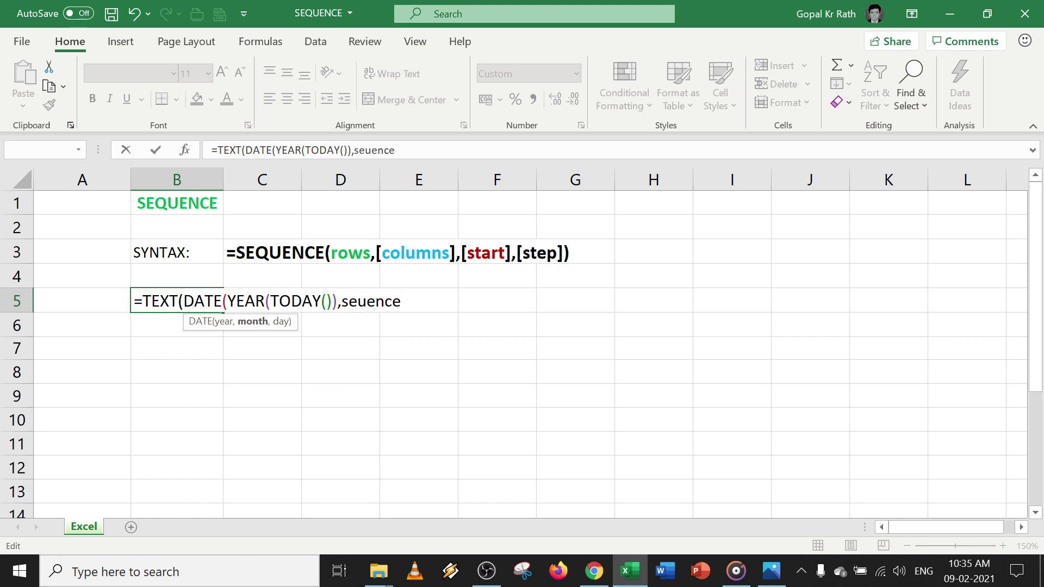
key(ctrl+shift+Left)
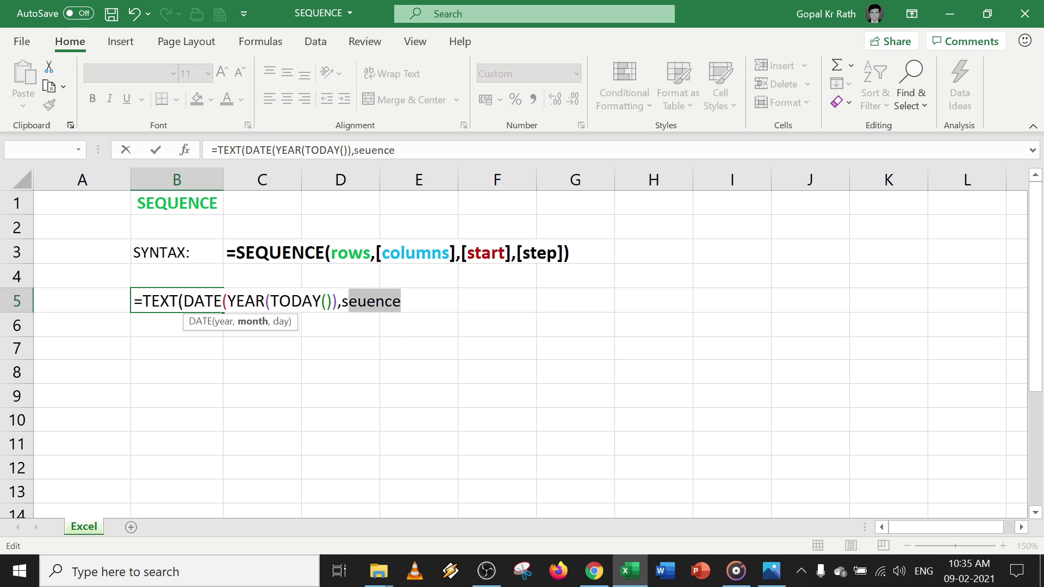
text(sequence)
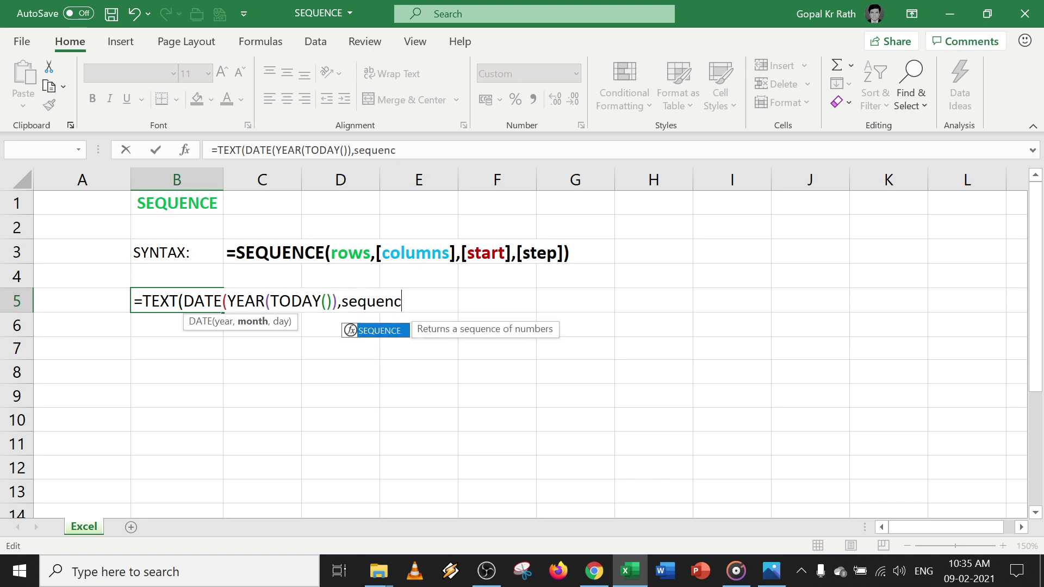
key(Tab)
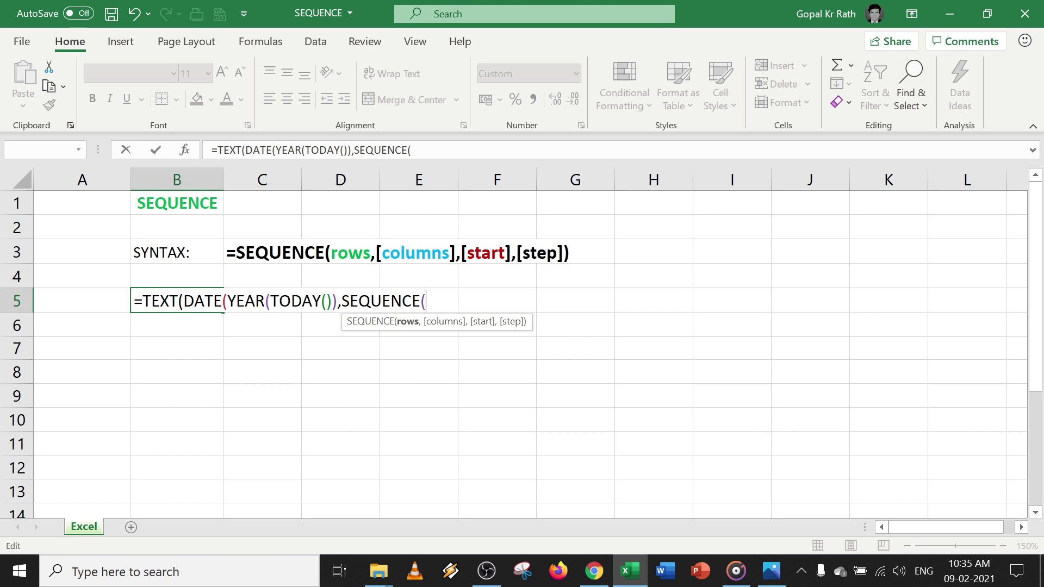
text(1,)
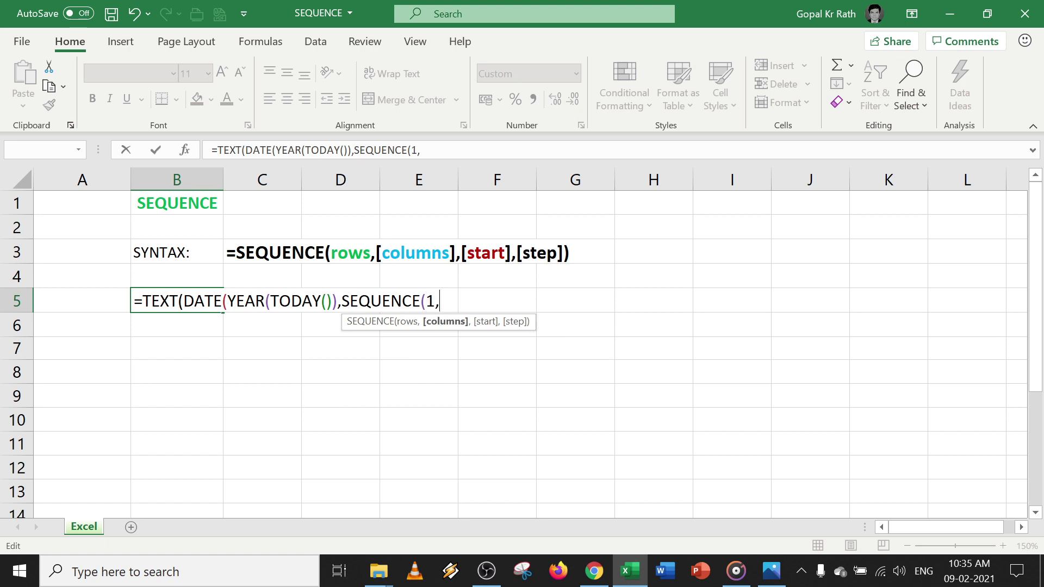
text(6),)
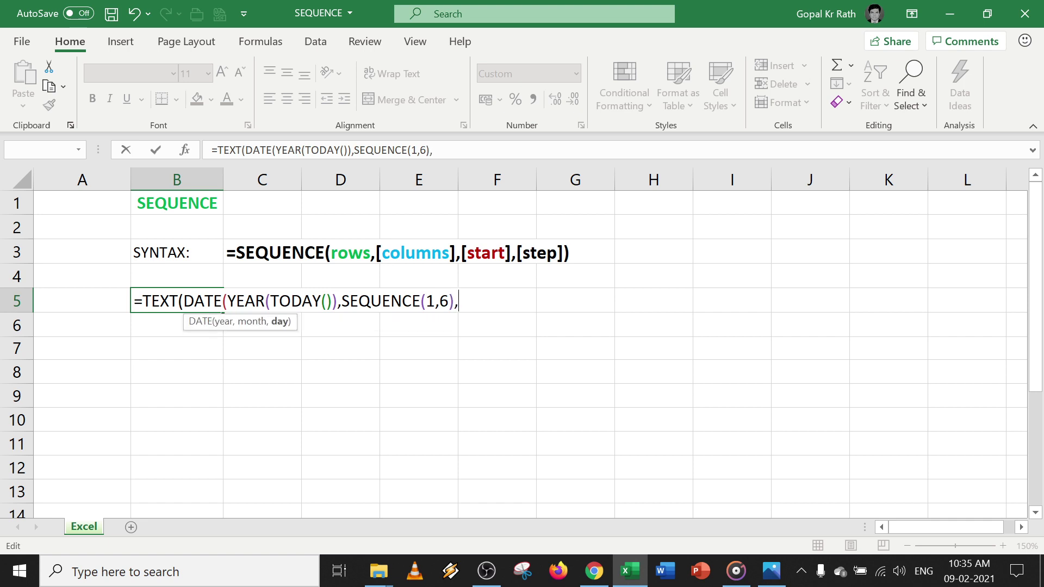
- Set the day argument to 1 and the text format to "mmm", completing =TEXT(DATE(YEAR(TODAY()),SEQUENCE(1,6),1),"mmm") in B5
text(1))
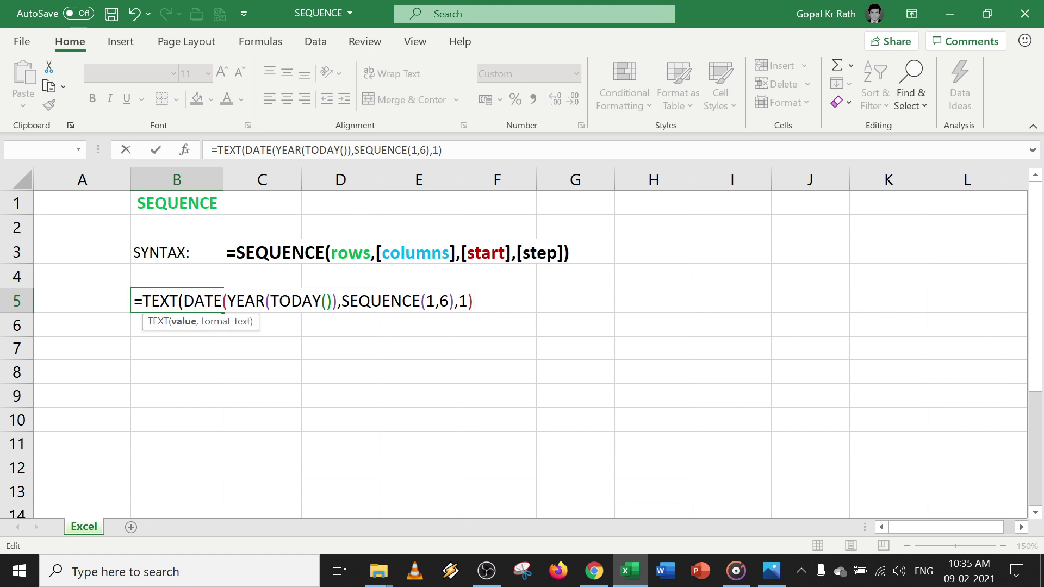
text(,)
text(mmm)
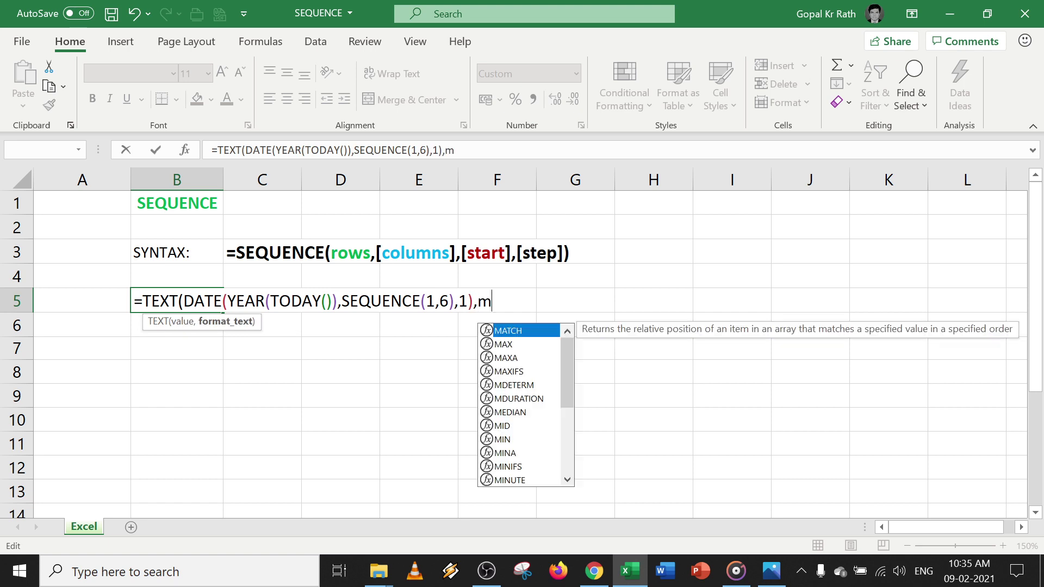
key(BackSpace)
key(BackSpace)
key(BackSpace)
key(BackSpace)
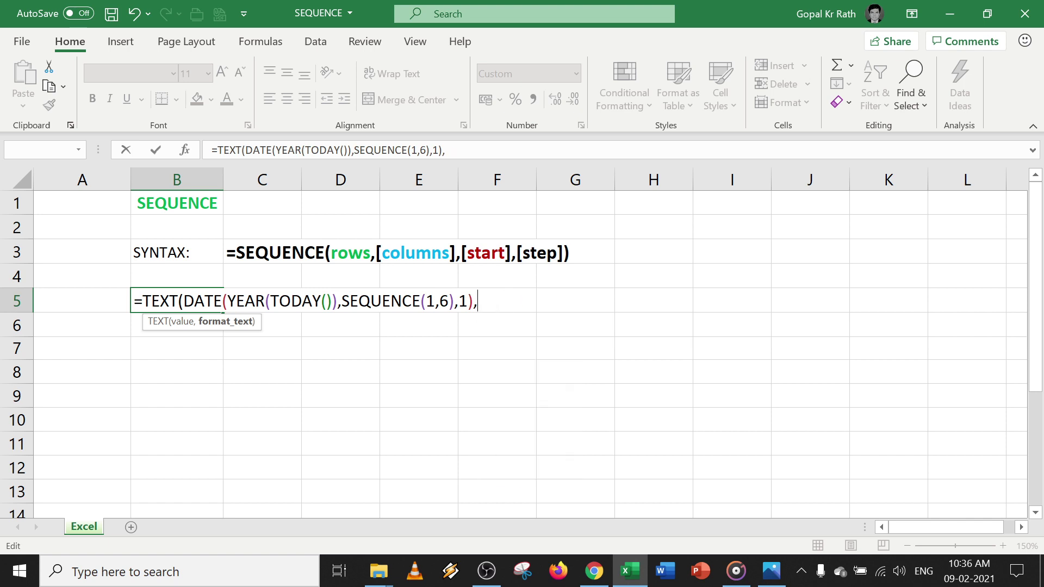
text(,"mmm"))
key(Return)
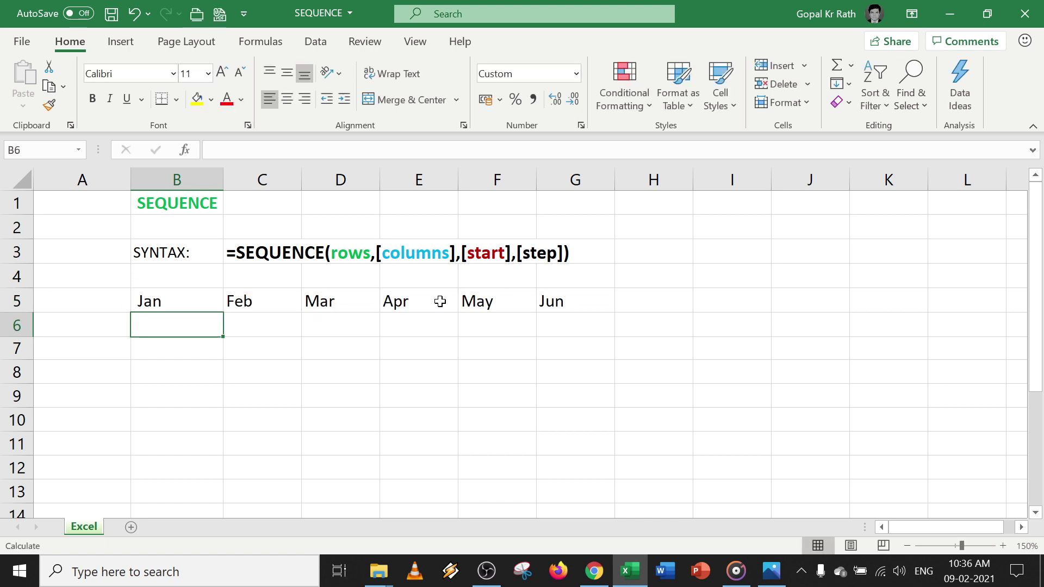
- Set the columns argument of the nested SEQUENCE in B5 to 12
key(Up)
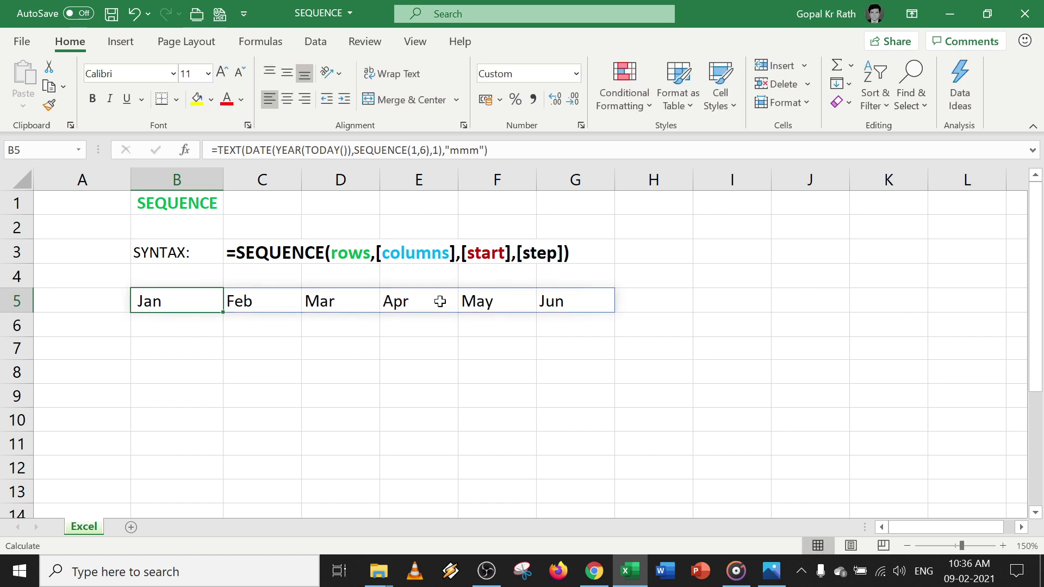
key(F2)
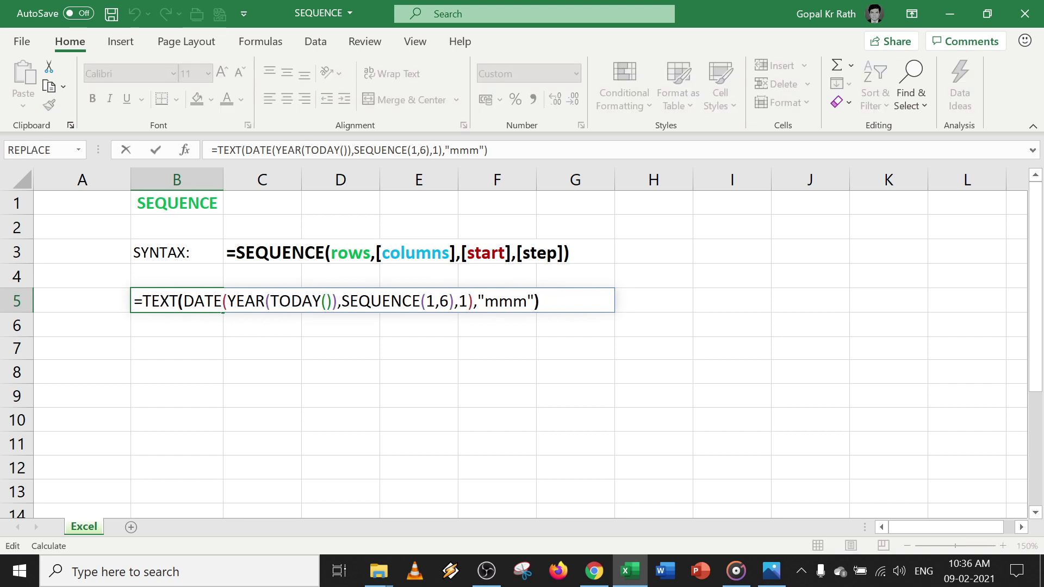
key(Left)
key(Left)
key(Left)
key(Left)
key(Left)
key(Left)
key(Left)
key(Left)
key(Left)
key(Left)
key(Left)
key(Left)
key(Right)
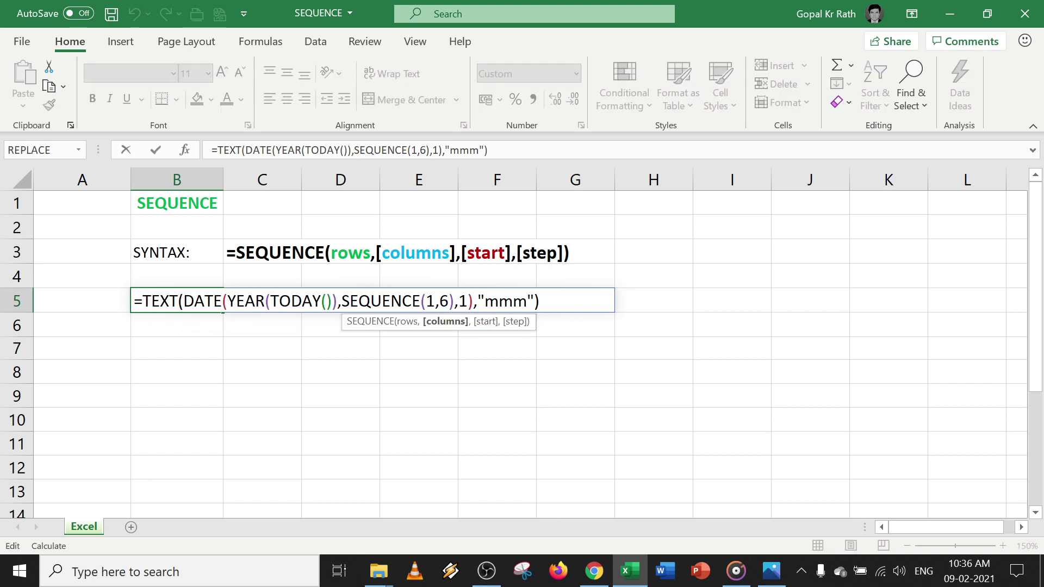
key(BackSpace)
text(12)
key(Return)
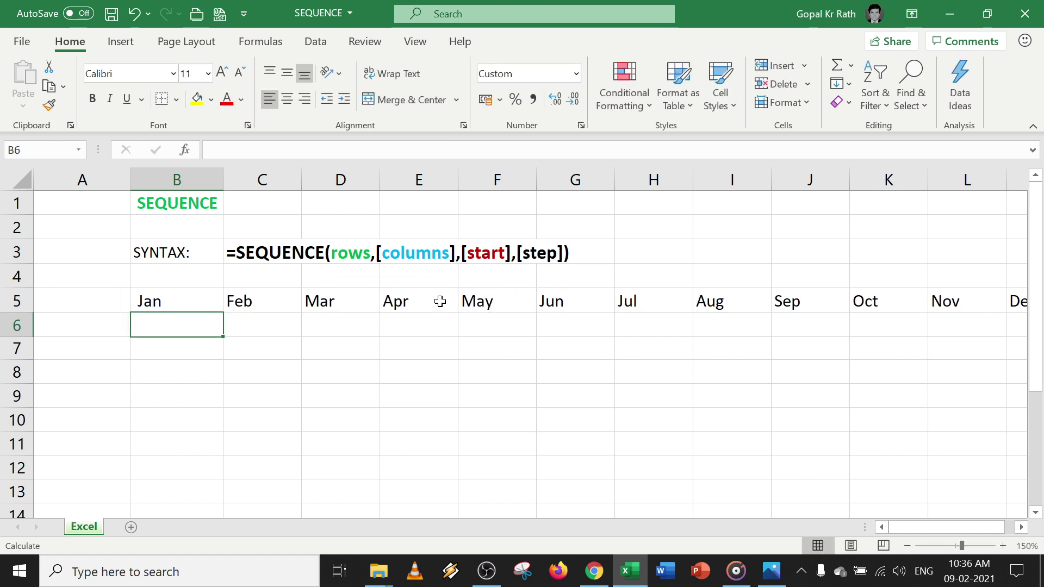
- Examine the month names spilled across row 5 from column B onward
key(Up)
key(Right)
key(Right)
key(Right)
key(Right)
key(Right)
key(Right)
key(Right)
key(Right)
key(Right)
key(Right)
key(Right)
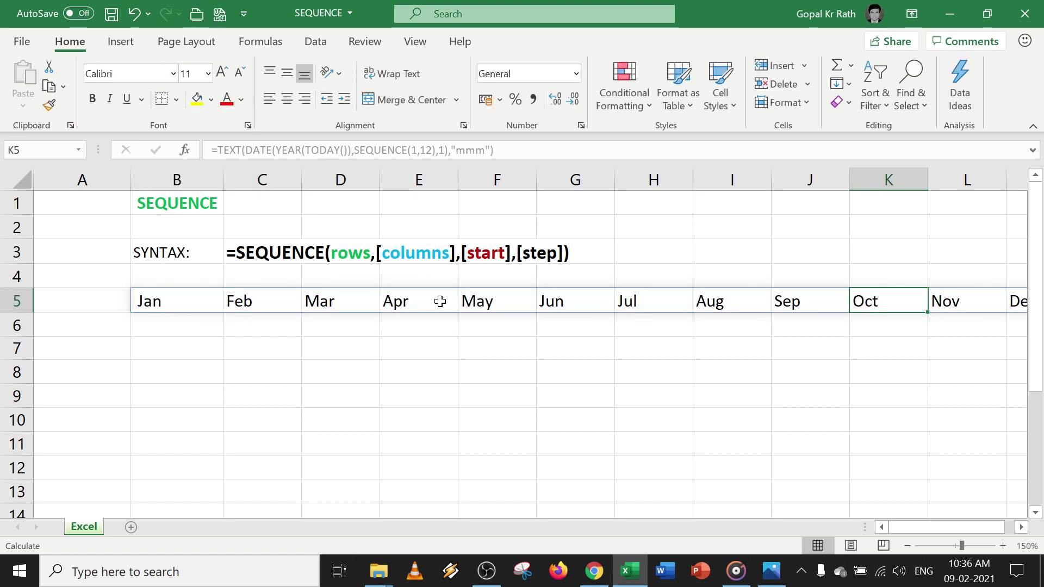
key(Home)
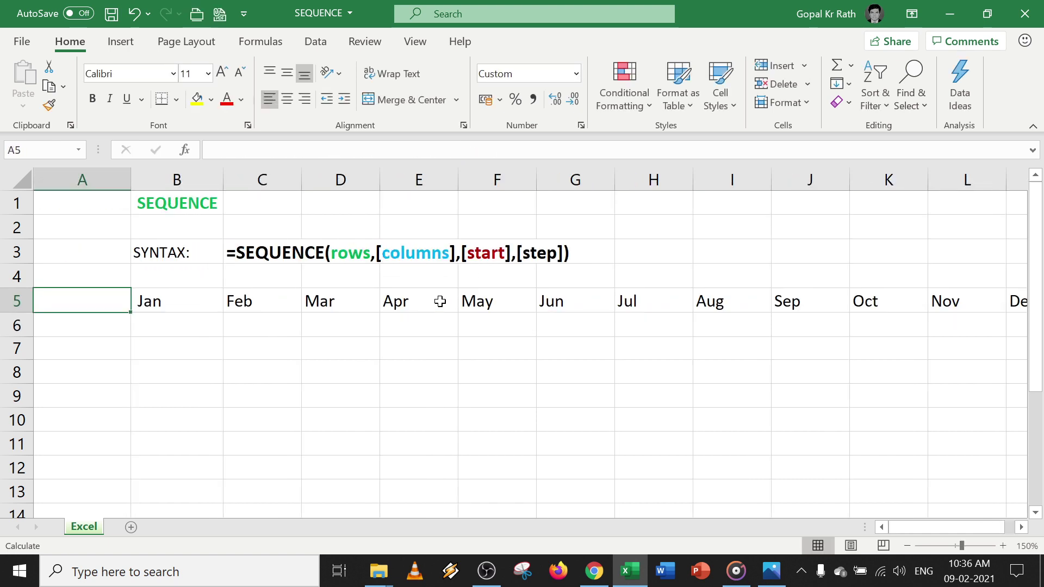
- Set the columns argument of the nested SEQUENCE in B5 to 6
key(Right)
key(F2)
key(Left)
key(Left)
key(Left)
key(Left)
key(Left)
key(Left)
key(Left)
key(Left)
key(Left)
key(Left)
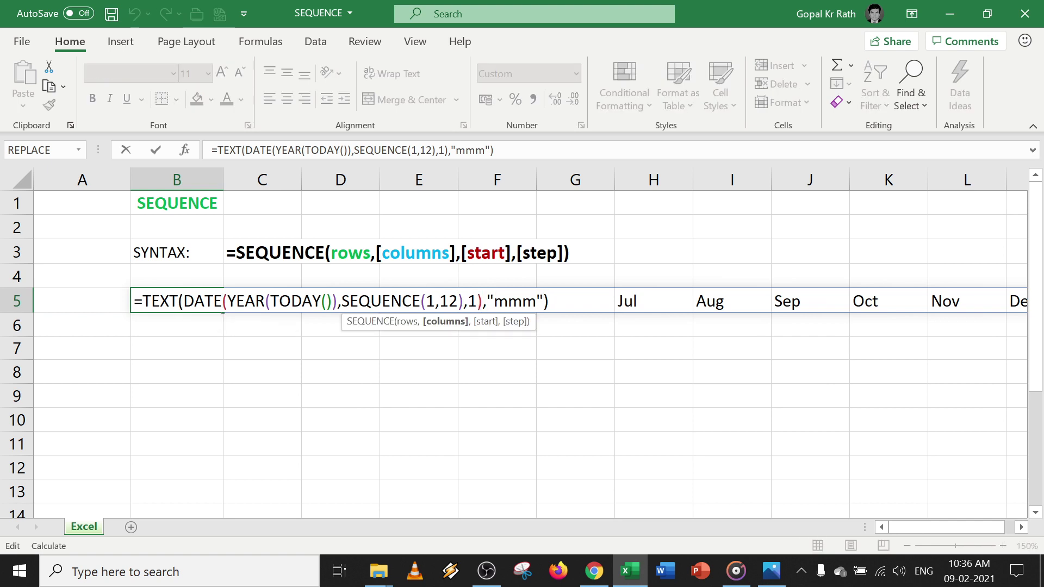
key(BackSpace)
key(BackSpace)
text(6)
- Set the rows argument of the nested SEQUENCE to 2, apply the formula and reselect B5
key(Left)
key(Left)
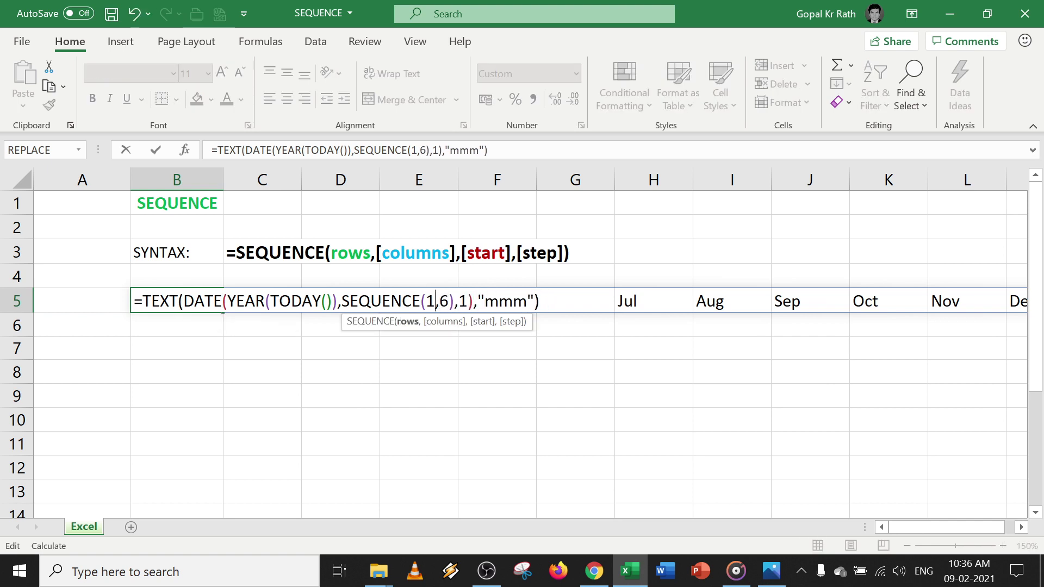
key(BackSpace)
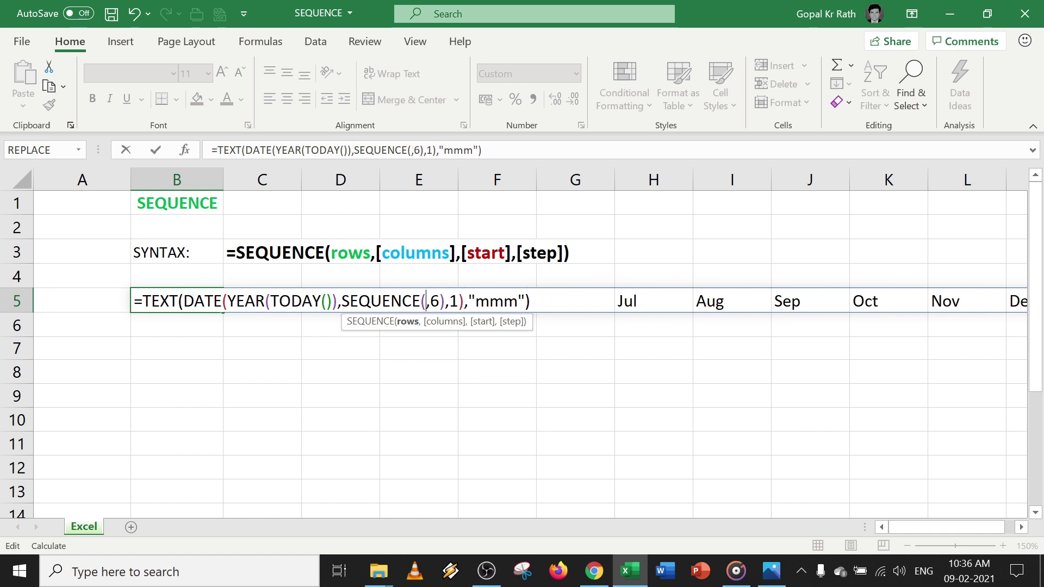
text(2)
key(Return)
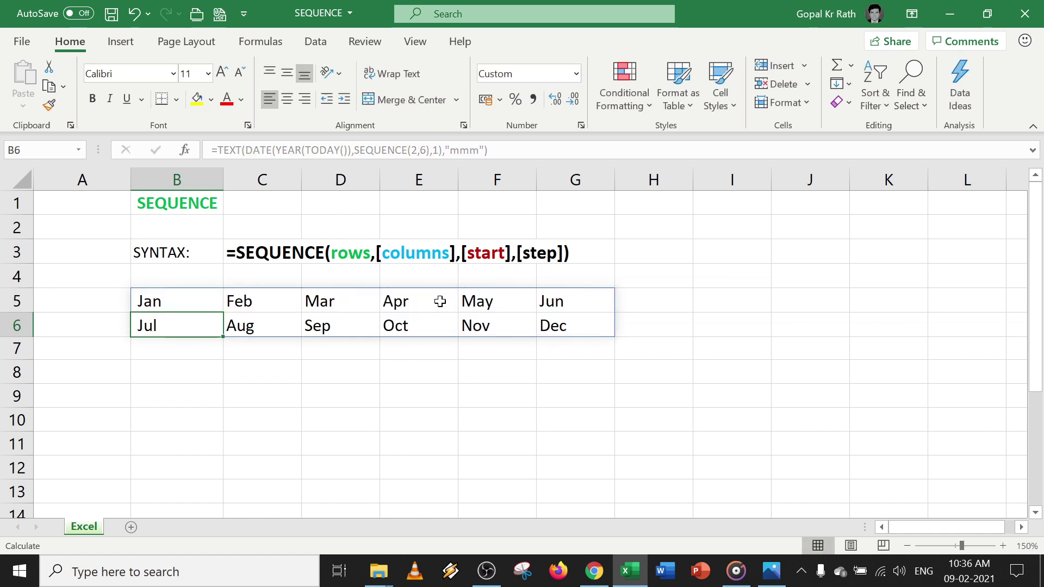
key(Up)
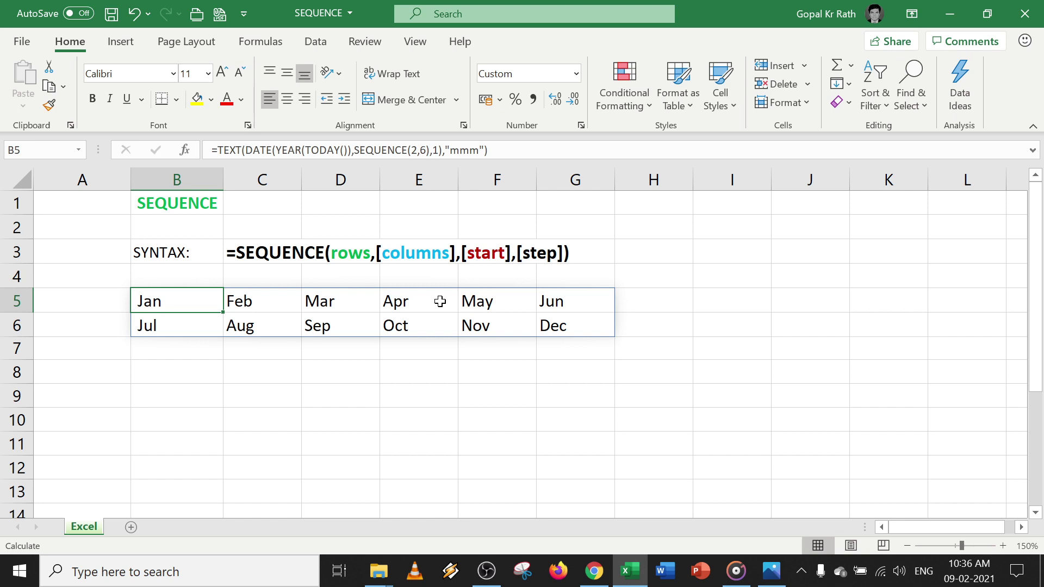